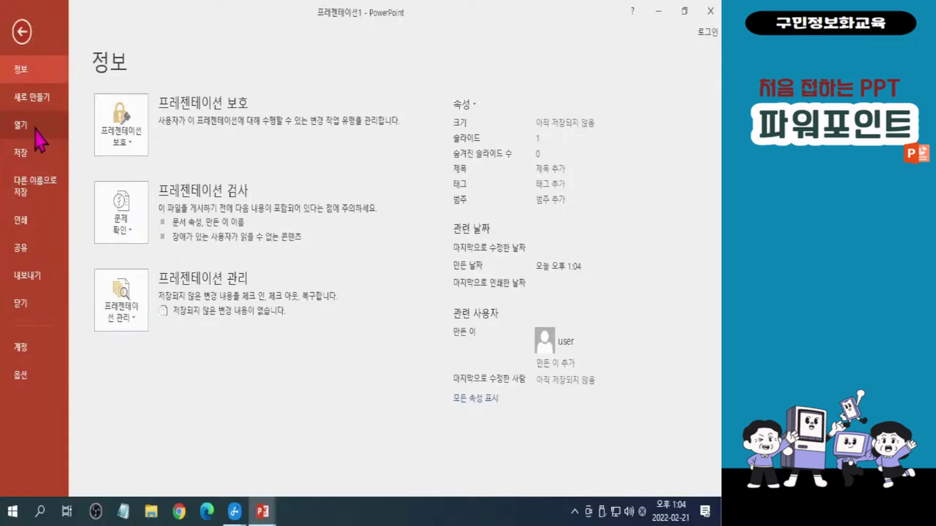
# Browse from the desktop to the 준비파일 > 7장 folder to find a presentation to open.
pyautogui.click(35, 129)
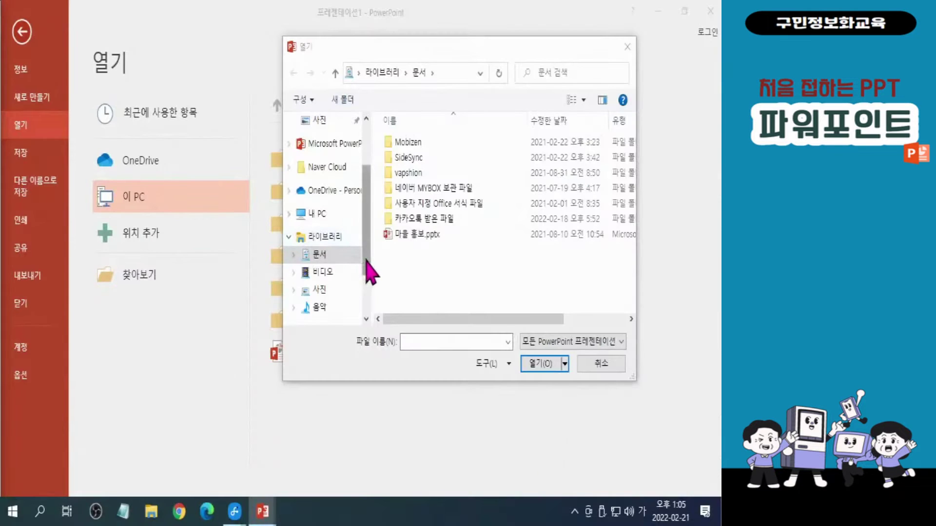
pyautogui.scroll(2, 369, 243)
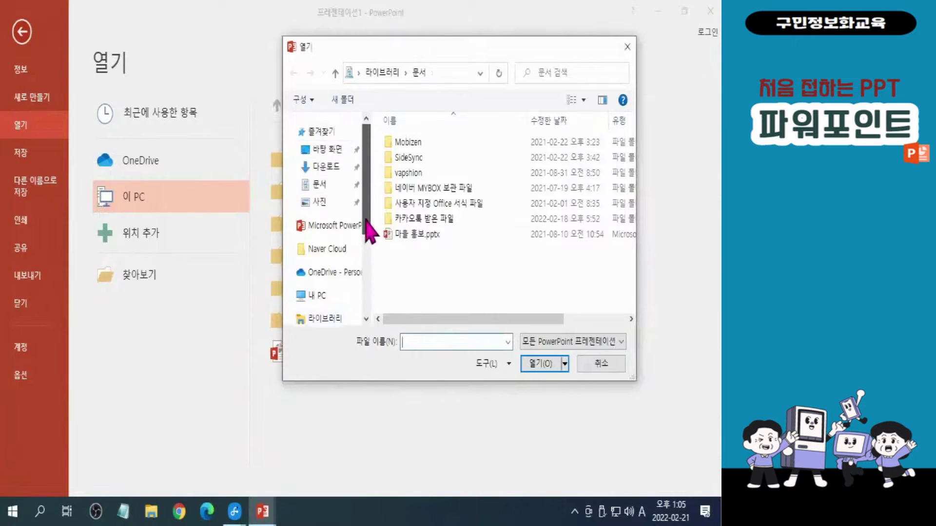
pyautogui.click(329, 151)
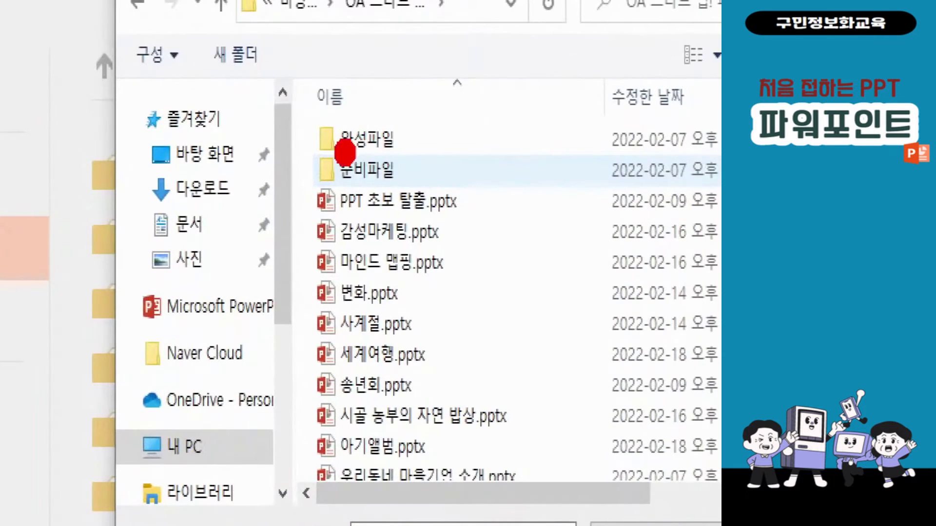
pyautogui.doubleClick(366, 169)
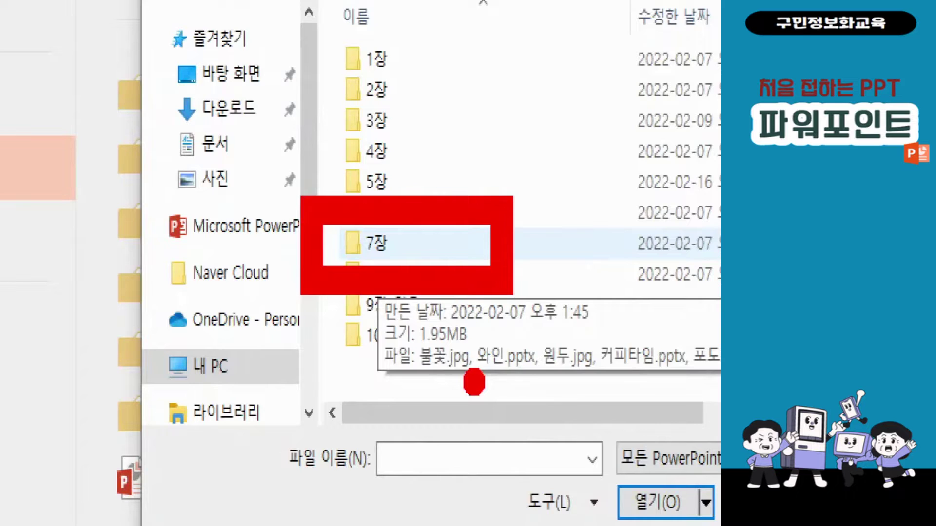
pyautogui.doubleClick(376, 242)
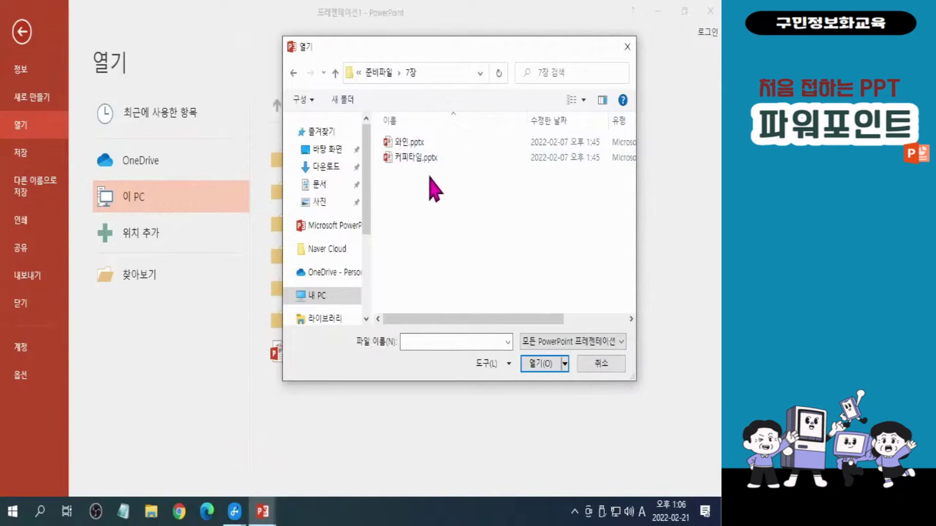
# Open 커피타임.pptx from the 7장 folder and enable editing.
pyautogui.click(425, 162)
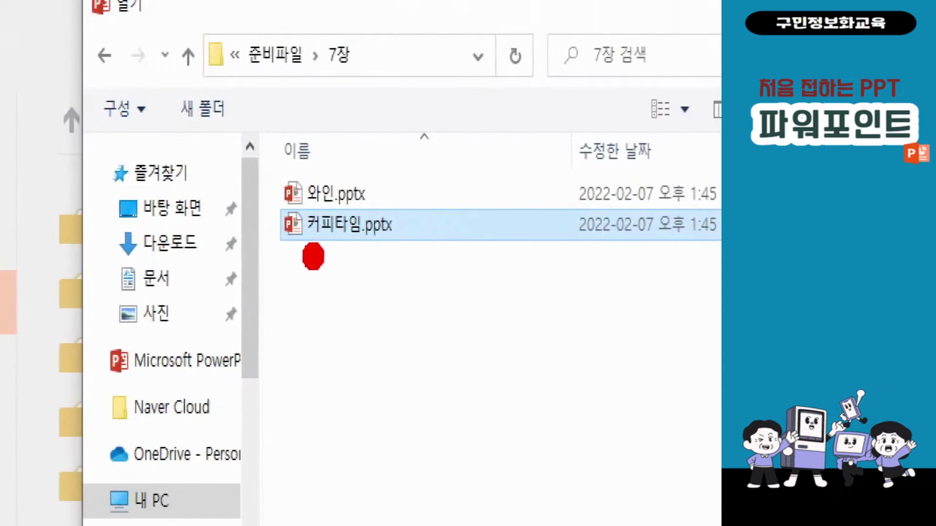
pyautogui.moveTo(285, 255)
pyautogui.mouseDown()
pyautogui.moveTo(400, 255)
pyautogui.moveTo(417, 265)
pyautogui.mouseUp()
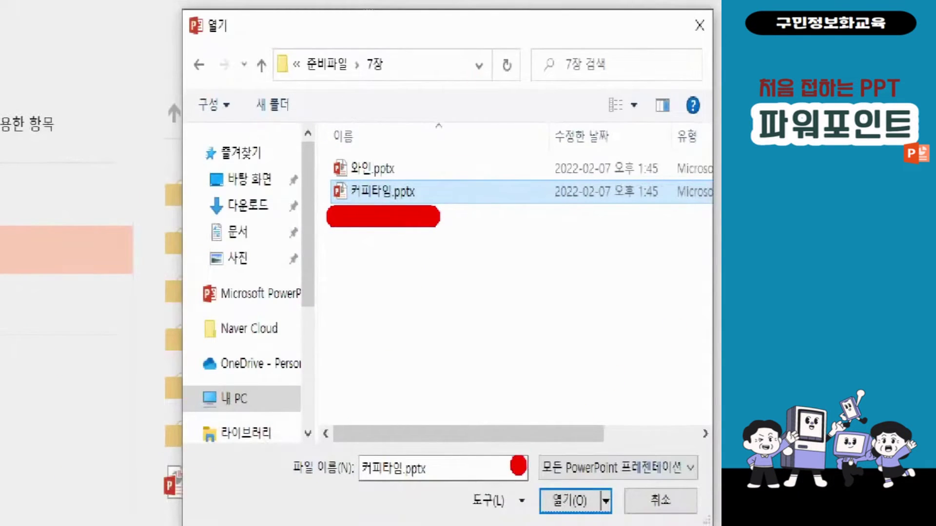
pyautogui.moveTo(516, 463); pyautogui.dragTo(634, 517)
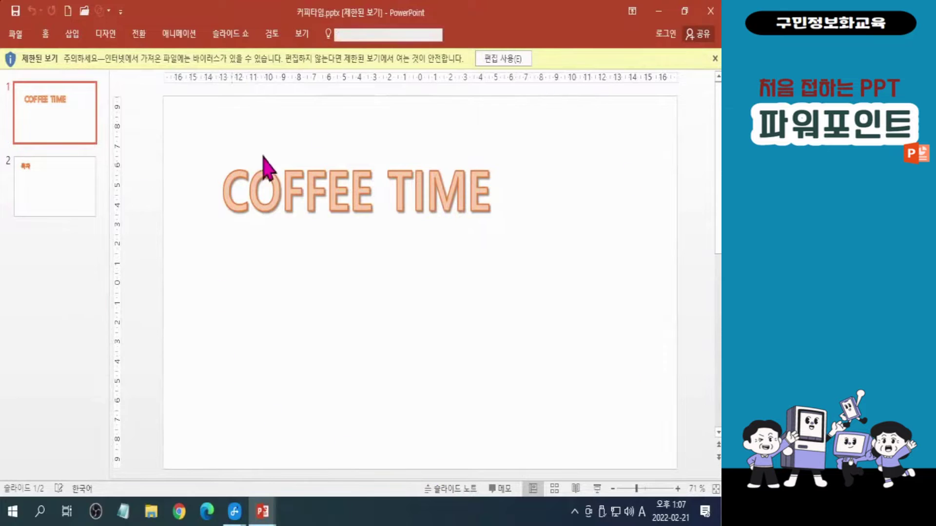
pyautogui.click(506, 60)
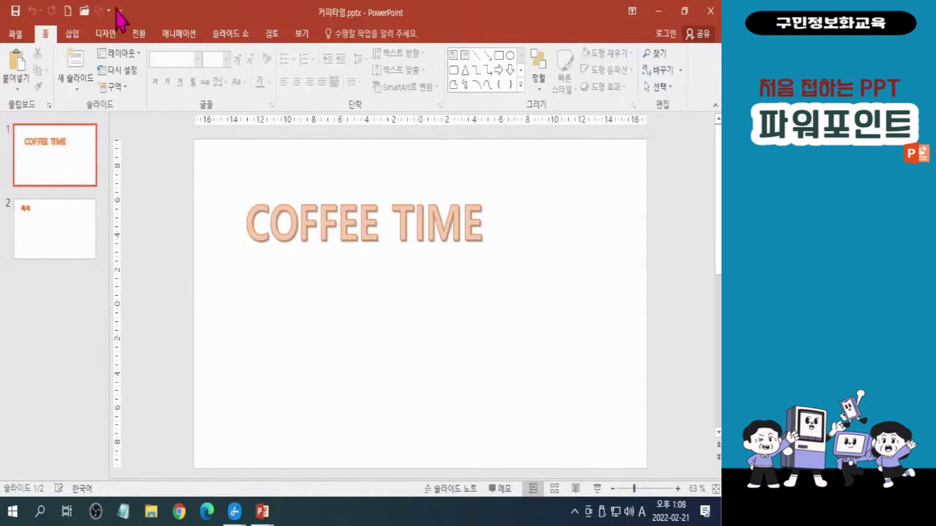
# Draw a cylinder shape about 6.3 cm high and 4.8 cm wide below the COFFEE TIME title.
pyautogui.click(73, 42)
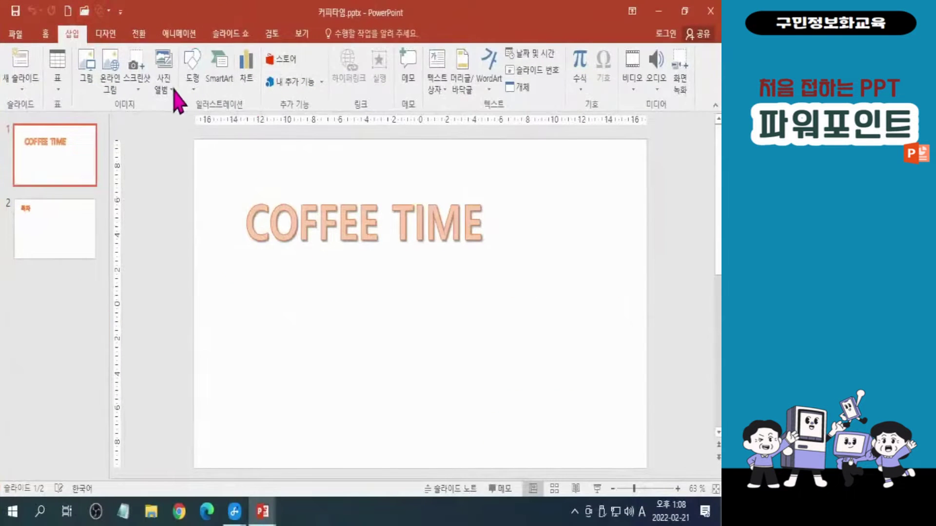
pyautogui.click(385, 181)
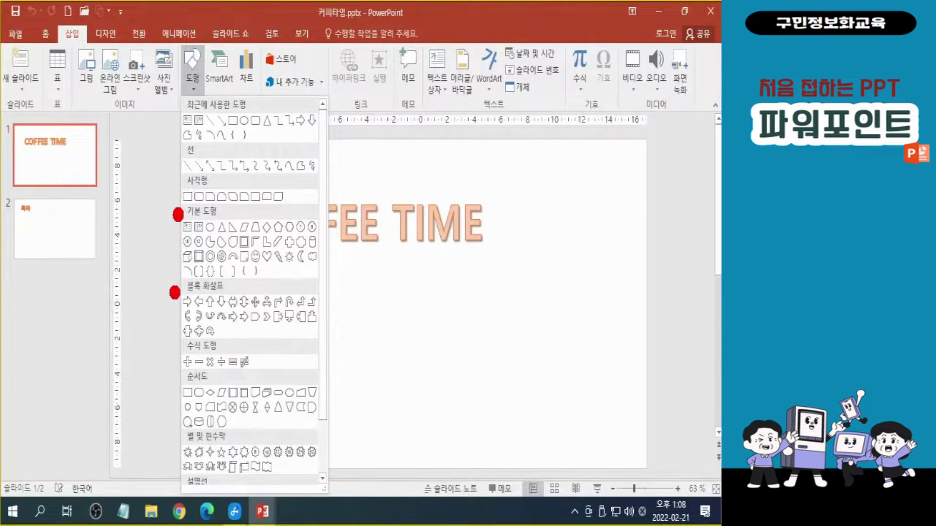
pyautogui.click(194, 89)
pyautogui.click(193, 89)
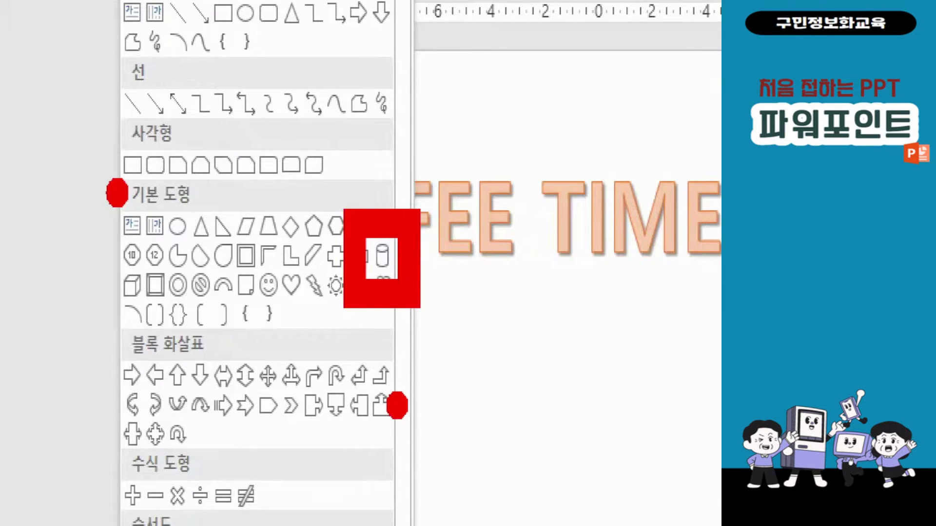
pyautogui.click(382, 256)
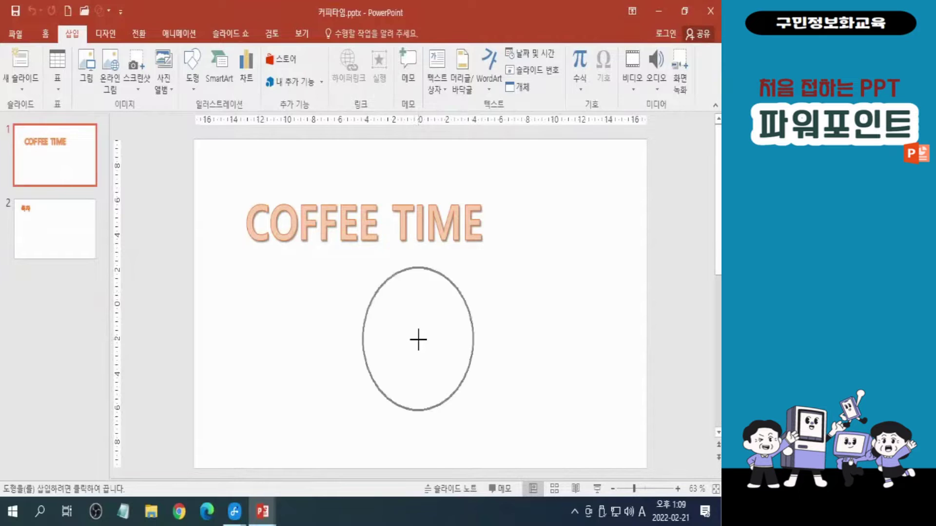
pyautogui.moveTo(400, 281); pyautogui.dragTo(464, 390)
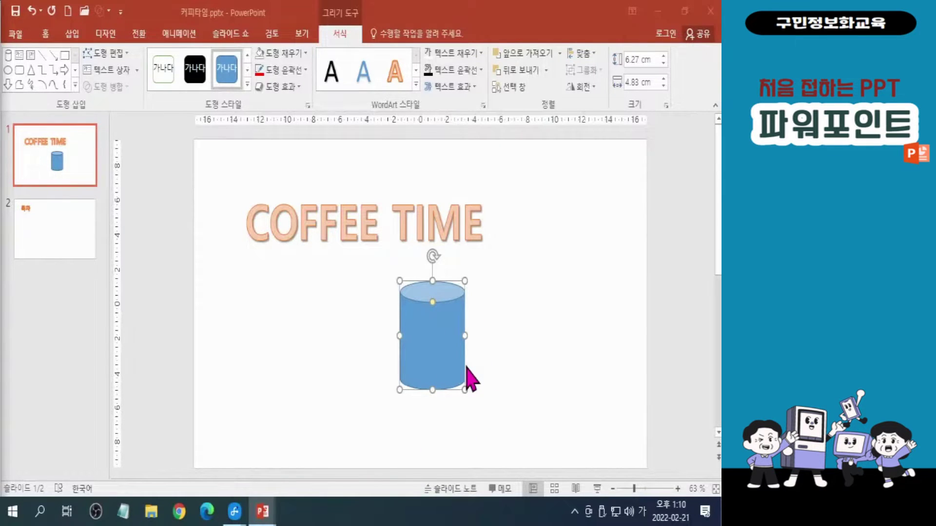
# Draw a donut shape about 3.3 cm in diameter overlapping the cylinder's right side as a mug handle.
pyautogui.click(73, 34)
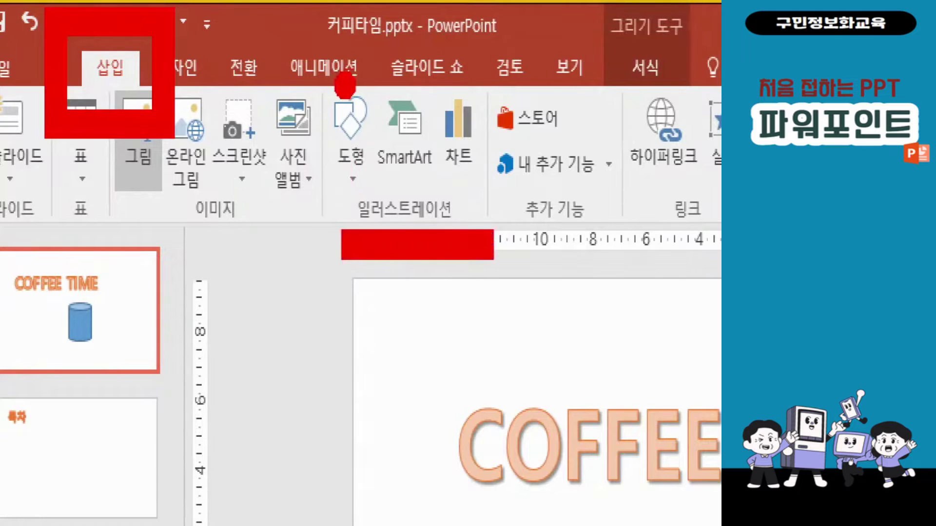
pyautogui.click(346, 112)
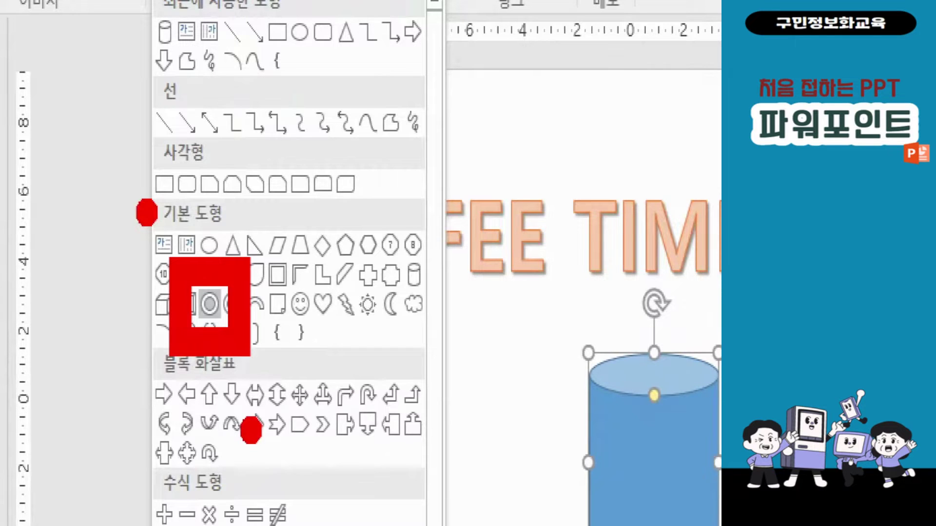
pyautogui.click(210, 305)
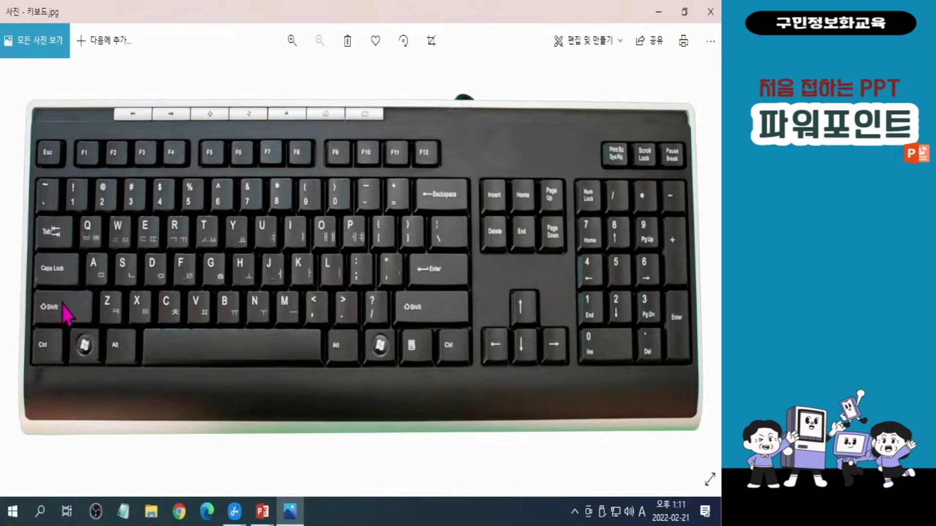
pyautogui.click(658, 11)
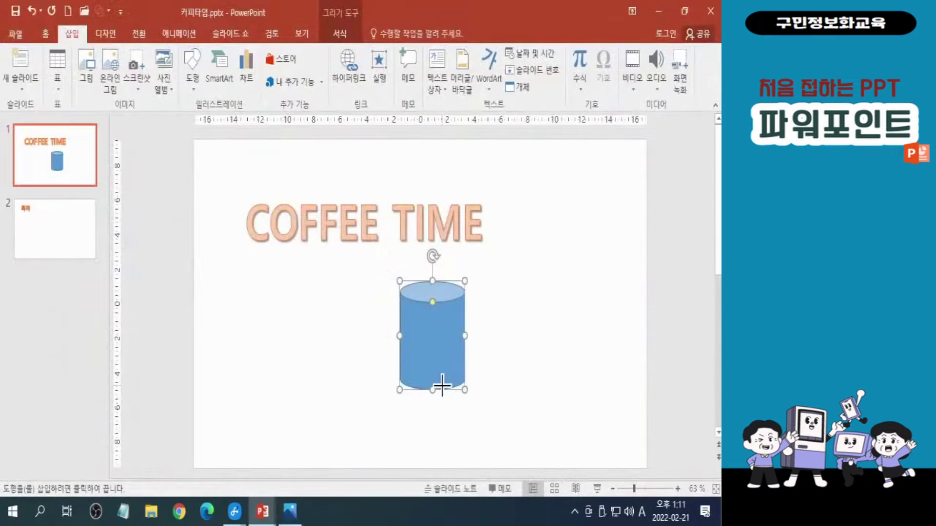
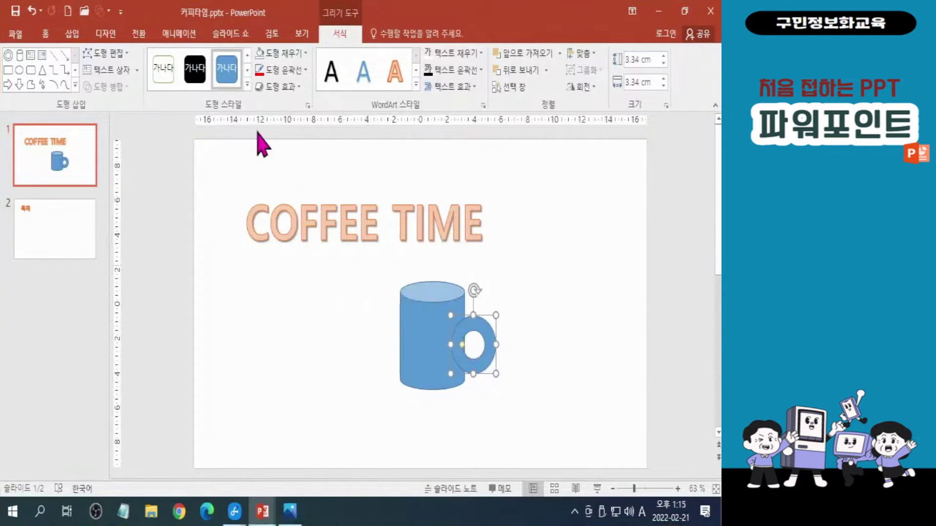
# Select both the cylinder and the donut and merge them into one mug shape.
pyautogui.click(372, 263)
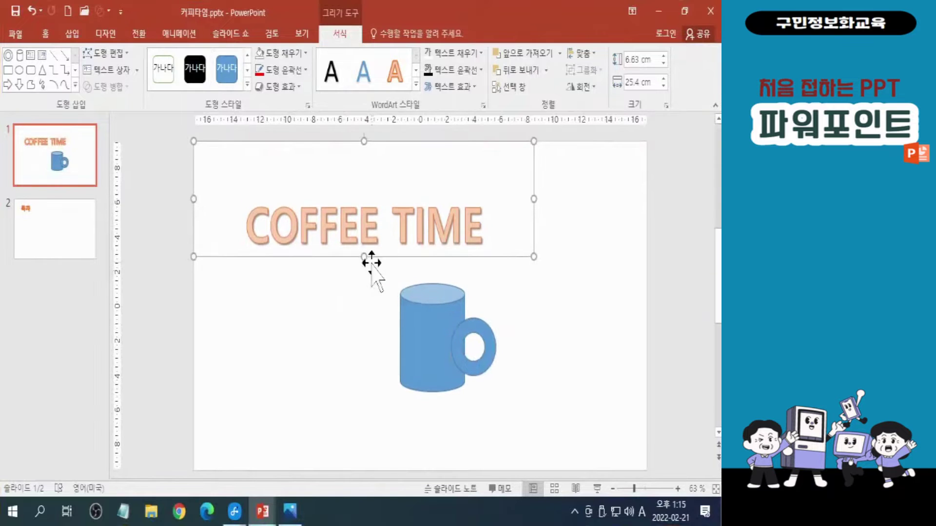
pyautogui.moveTo(374, 267); pyautogui.dragTo(369, 241)
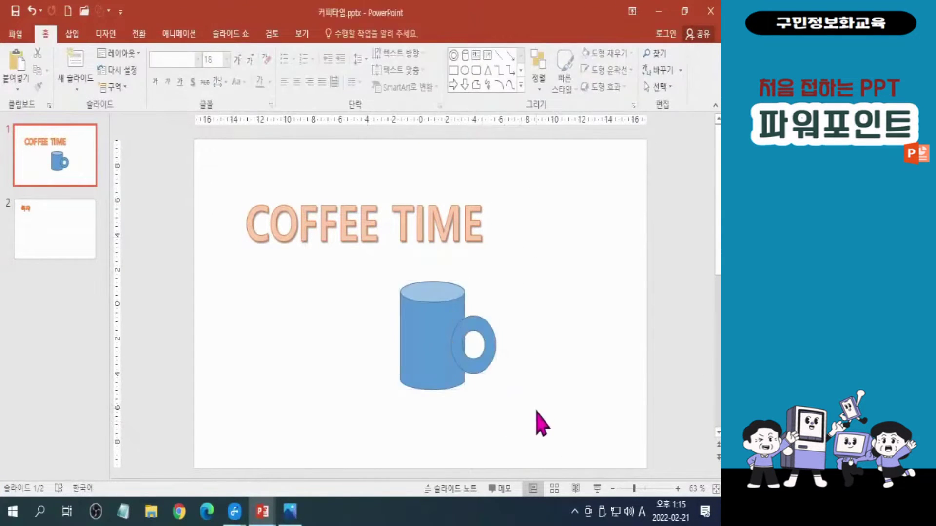
pyautogui.moveTo(527, 431); pyautogui.dragTo(386, 283)
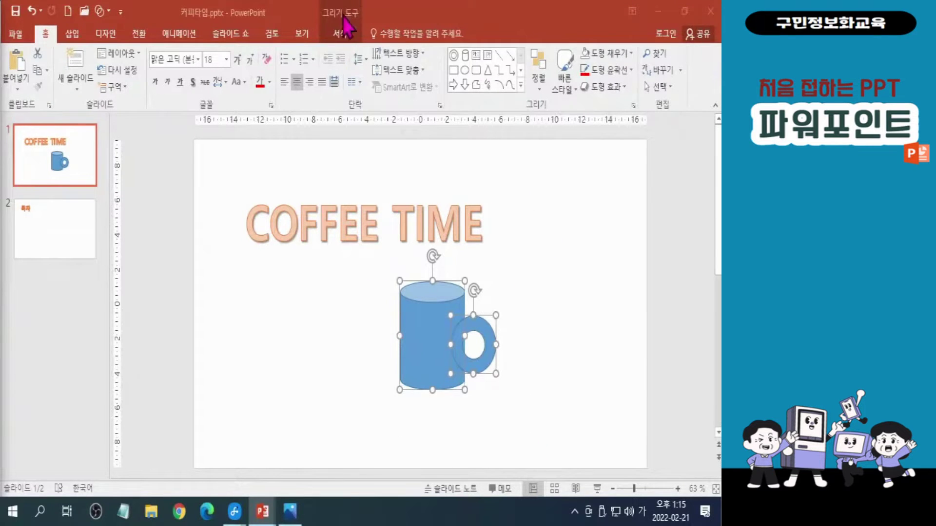
pyautogui.click(340, 35)
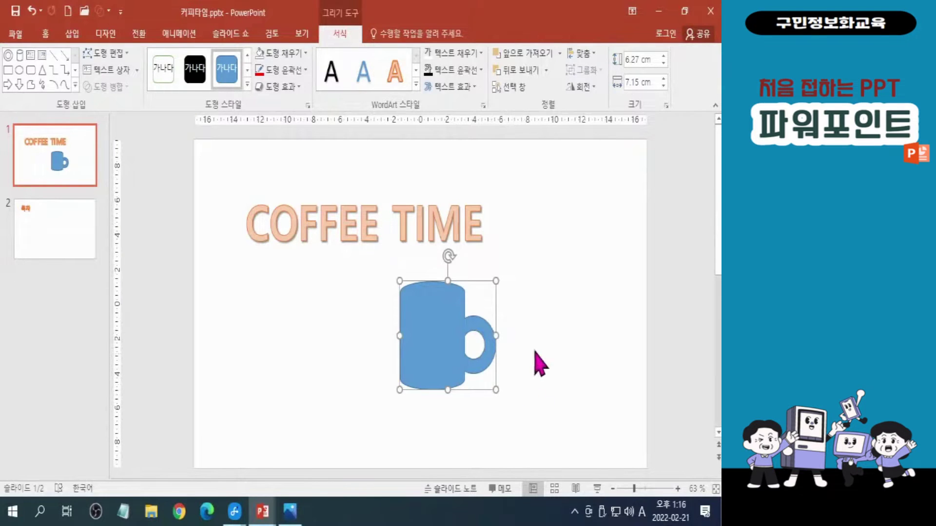
pyautogui.click(293, 370)
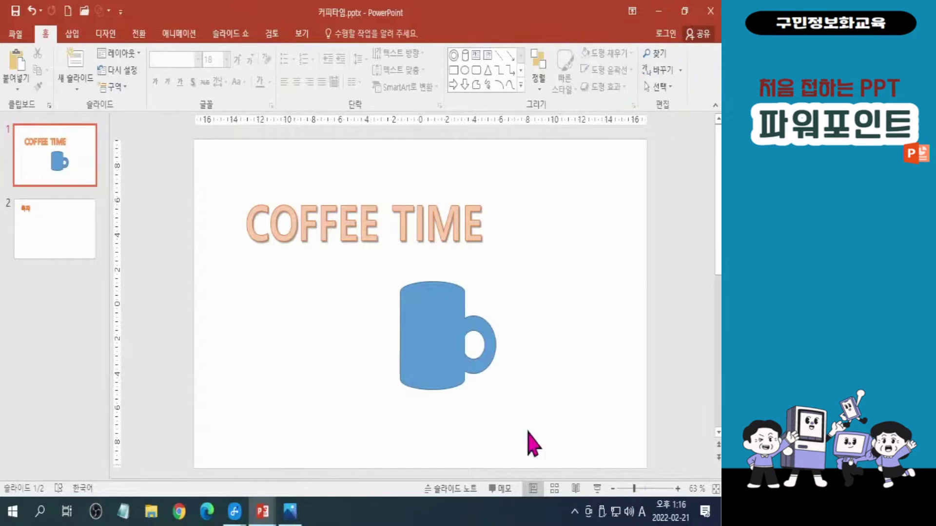
# Move the merged mug shape up to the right of the COFFEE TIME title.
pyautogui.press('ctrl')
pyautogui.press('ctrl')
pyautogui.click(489, 346)
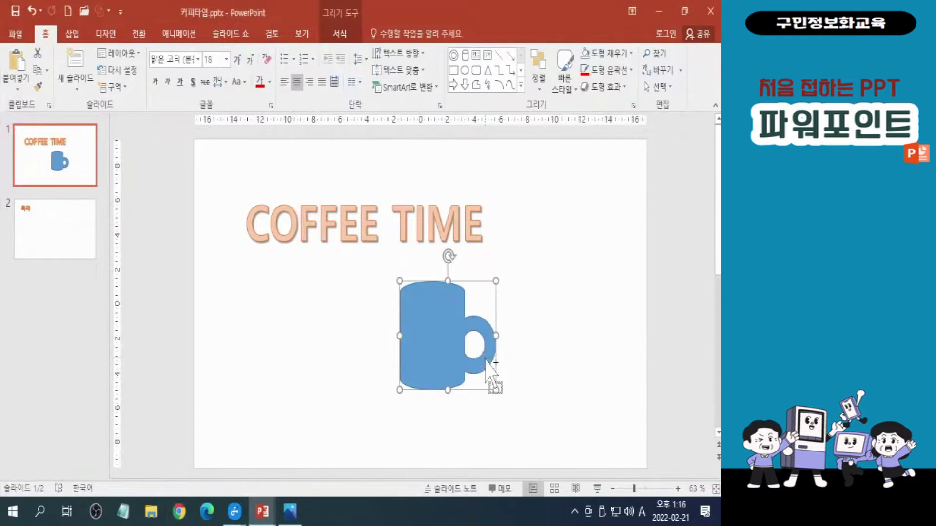
pyautogui.moveTo(489, 363)
pyautogui.mouseDown()
pyautogui.moveTo(487, 372)
pyautogui.moveTo(489, 364)
pyautogui.mouseUp()
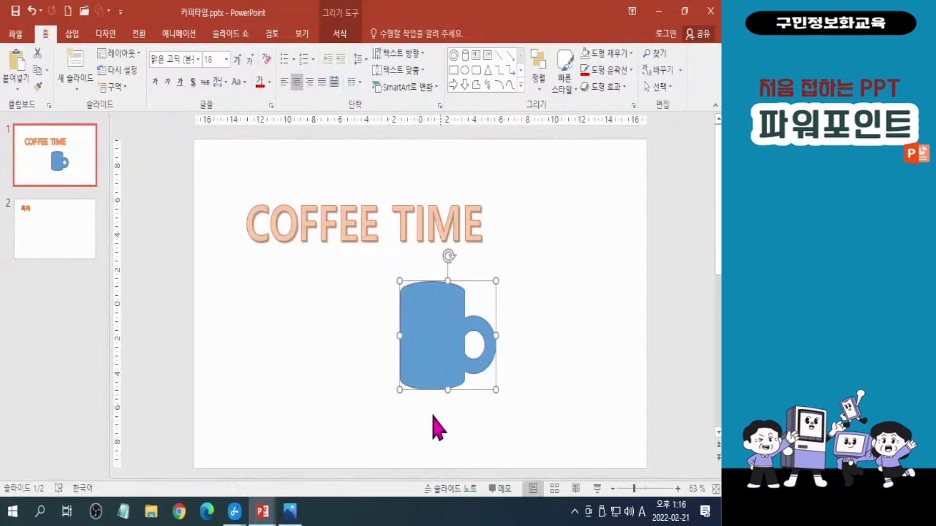
pyautogui.moveTo(425, 335); pyautogui.dragTo(425, 334)
pyautogui.moveTo(445, 339)
pyautogui.mouseDown()
pyautogui.moveTo(424, 347)
pyautogui.moveTo(542, 215)
pyautogui.moveTo(526, 208)
pyautogui.moveTo(548, 211)
pyautogui.moveTo(531, 295)
pyautogui.mouseUp()
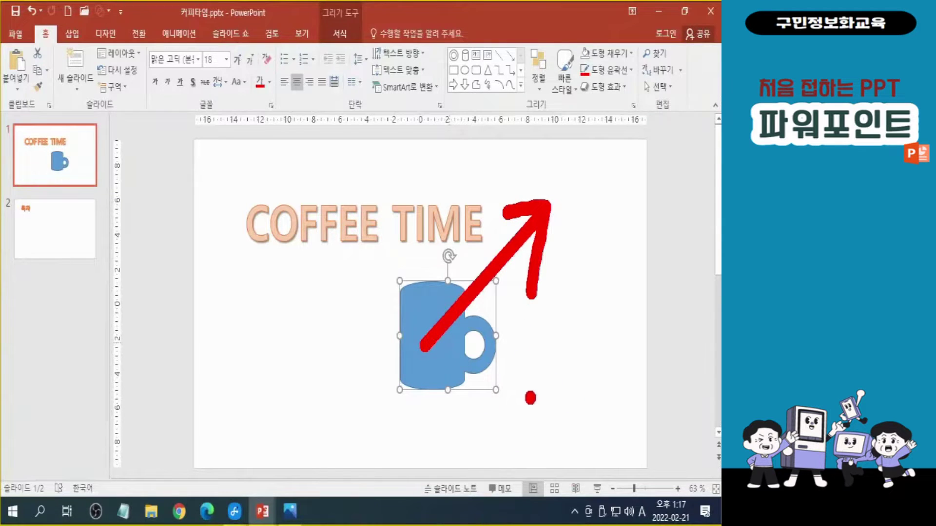
pyautogui.press('Escape')
pyautogui.moveTo(435, 351)
pyautogui.mouseDown()
pyautogui.moveTo(541, 224)
pyautogui.moveTo(545, 236)
pyautogui.mouseUp()
pyautogui.click(480, 390)
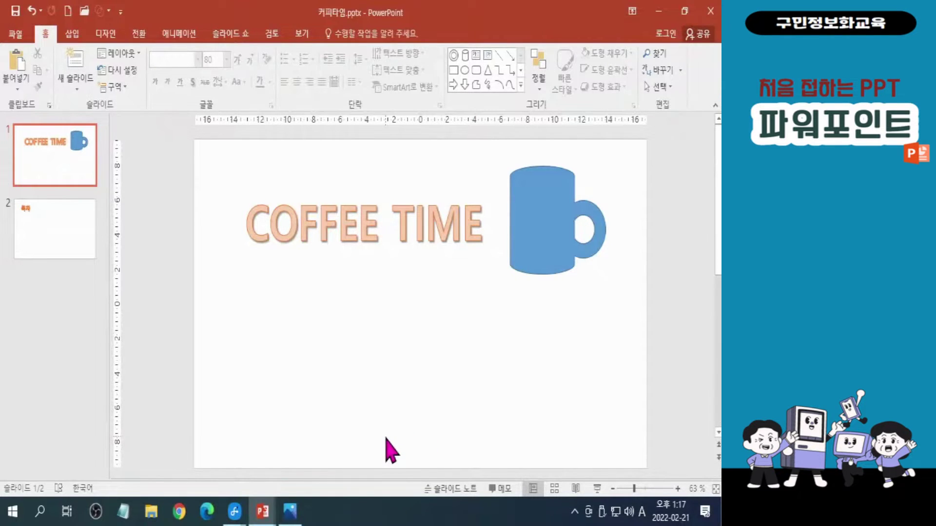
# Look through the shape categories available for insertion, from lines down to callouts.
pyautogui.click(73, 34)
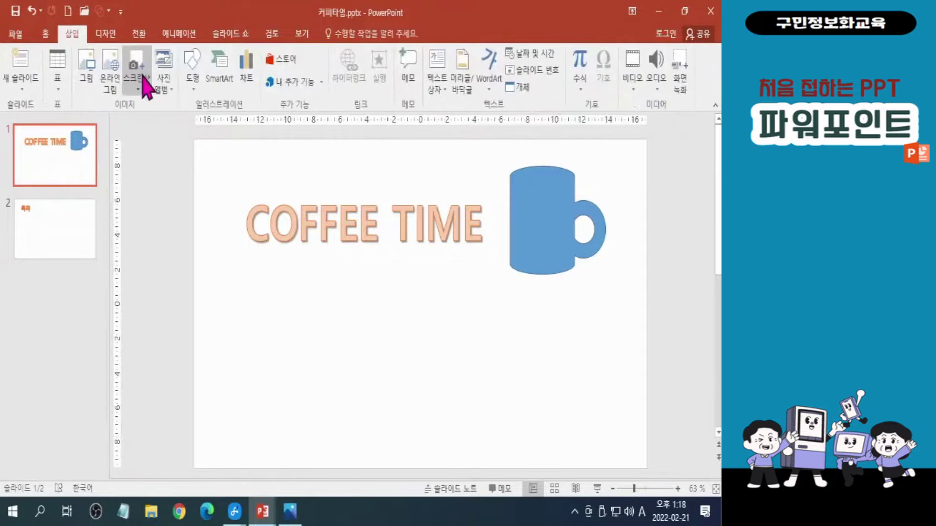
pyautogui.click(194, 92)
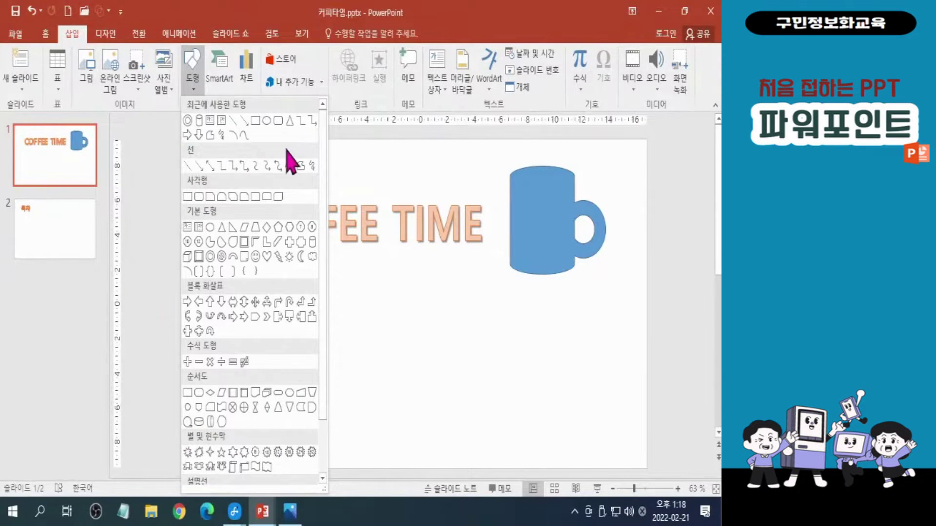
pyautogui.moveTo(324, 253)
pyautogui.mouseDown()
pyautogui.moveTo(321, 307)
pyautogui.moveTo(325, 266)
pyautogui.mouseUp()
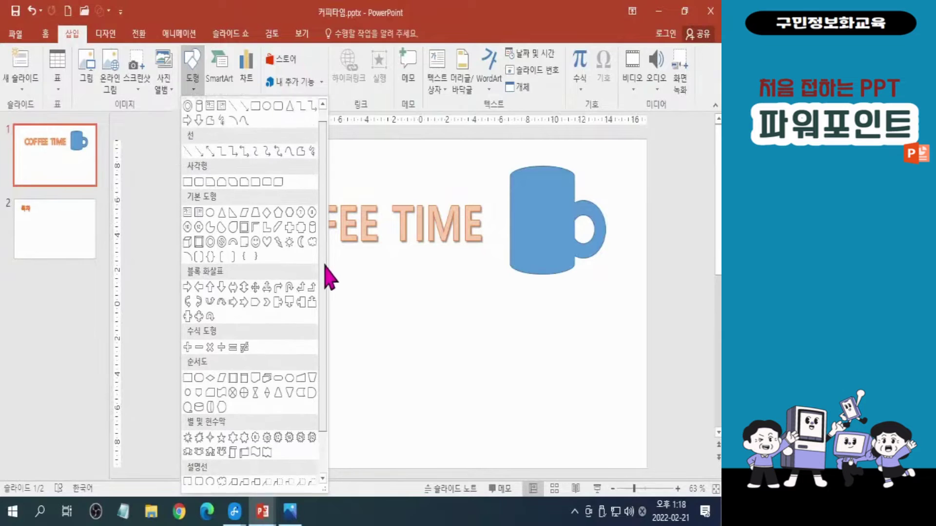
pyautogui.scroll(1, 325, 266)
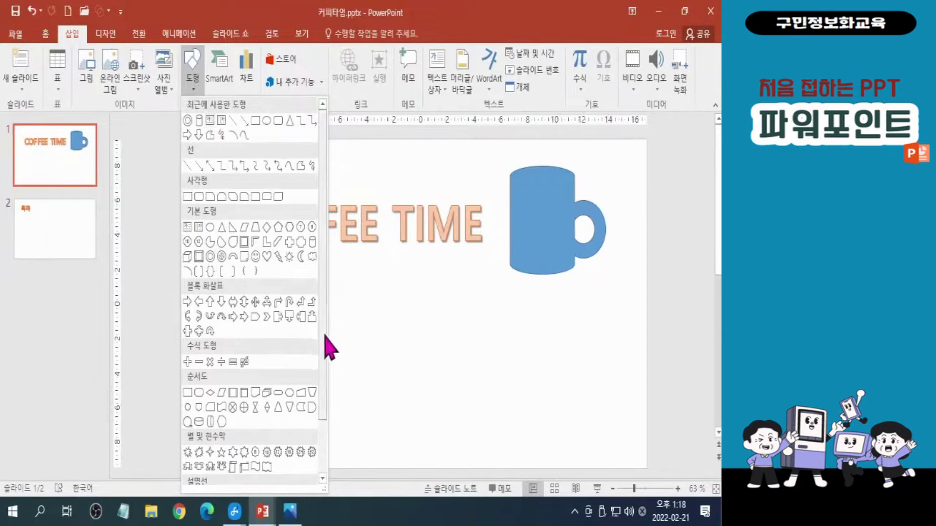
pyautogui.moveTo(325, 337)
pyautogui.mouseDown()
pyautogui.moveTo(327, 386)
pyautogui.moveTo(325, 341)
pyautogui.mouseUp()
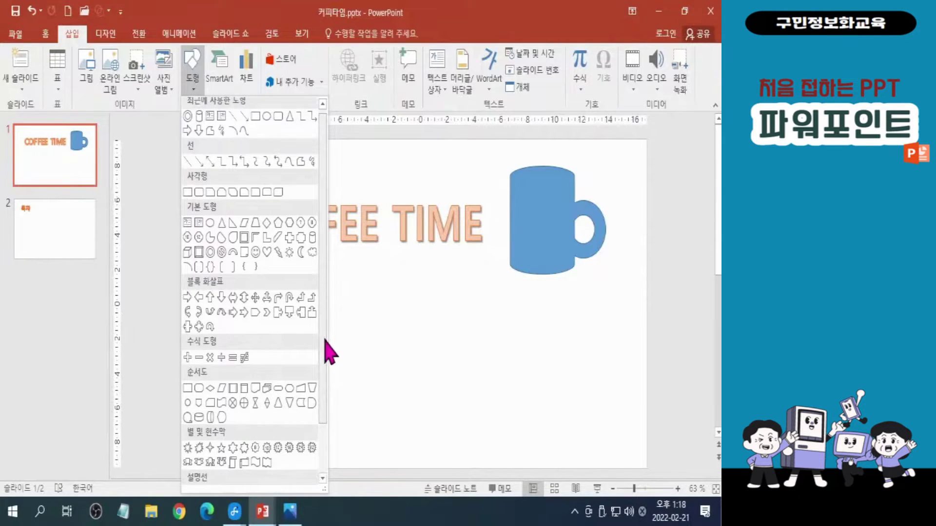
pyautogui.moveTo(325, 339); pyautogui.dragTo(324, 371)
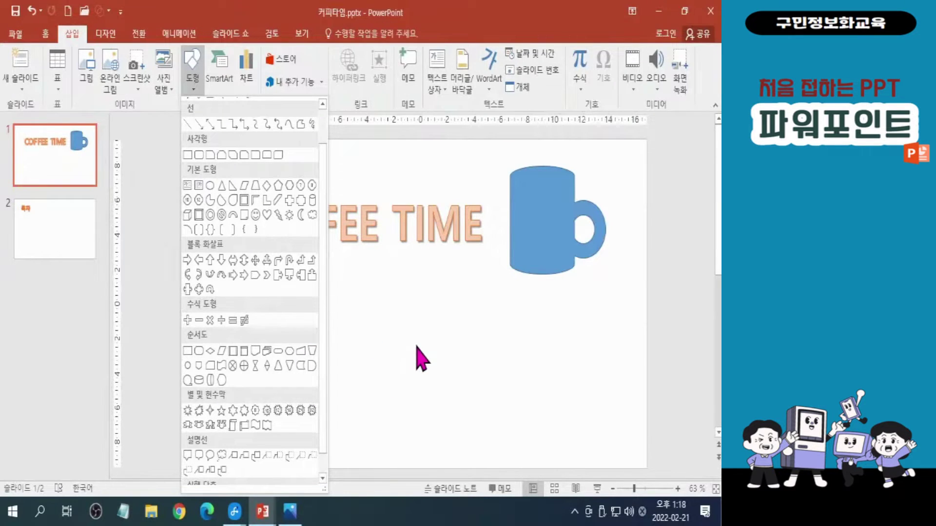
pyautogui.click(420, 359)
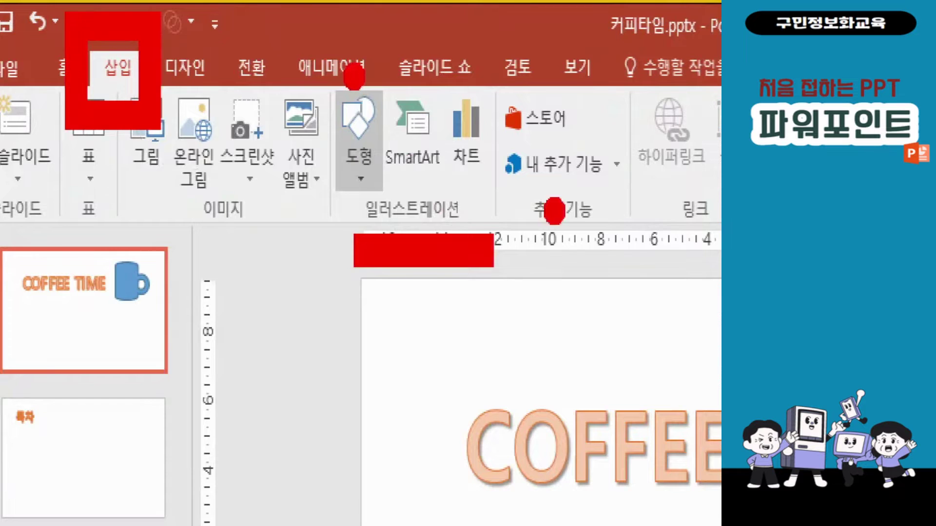
# Draw a rectangle about 9.14 cm high and 33.87 cm wide across the full lower half of the title slide.
pyautogui.click(360, 178)
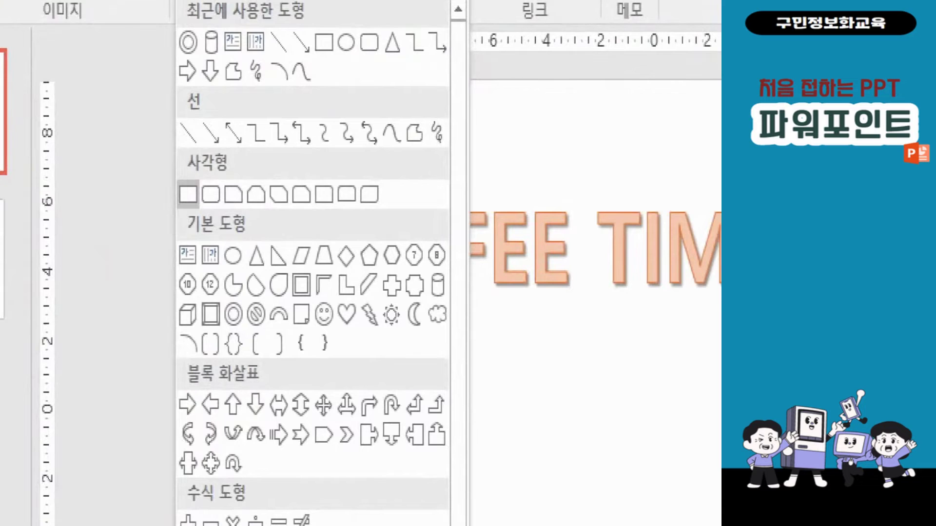
pyautogui.moveTo(185, 194); pyautogui.dragTo(161, 157)
pyautogui.moveTo(168, 222); pyautogui.dragTo(205, 222)
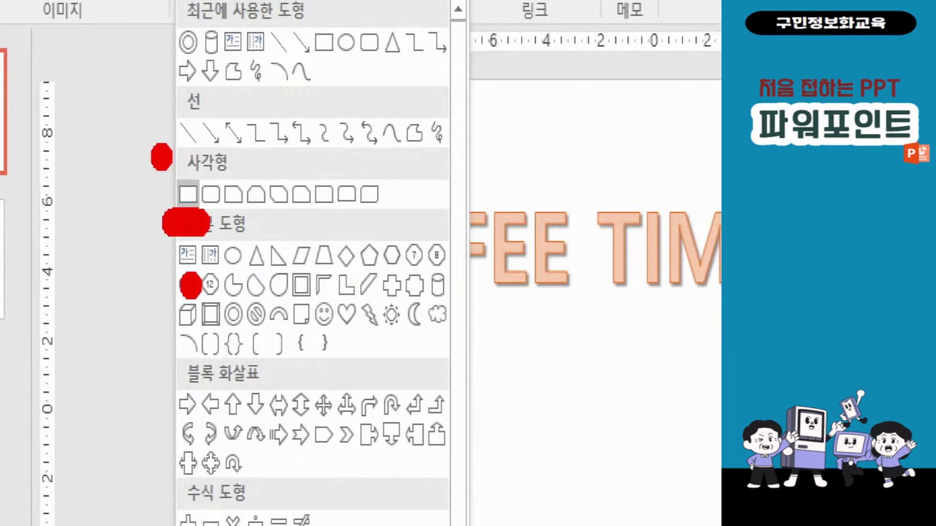
pyautogui.click(188, 194)
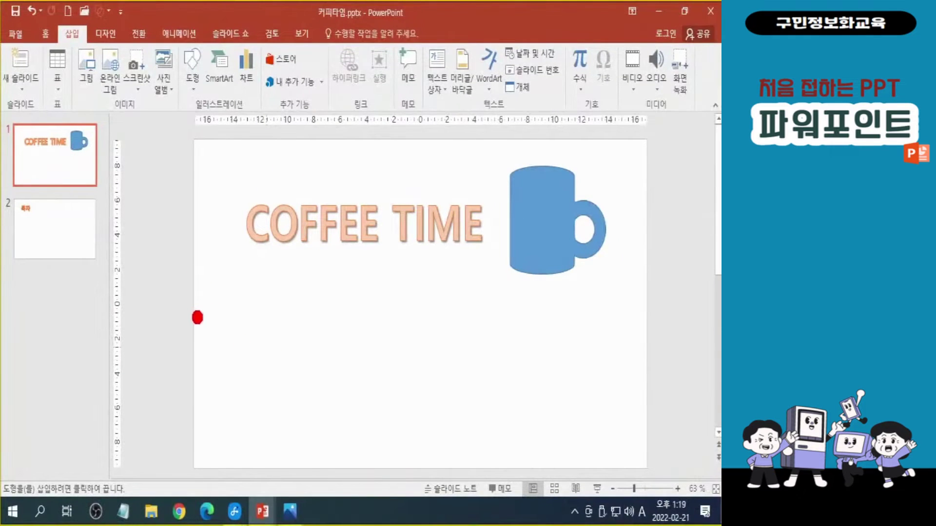
pyautogui.moveTo(196, 307); pyautogui.dragTo(658, 475)
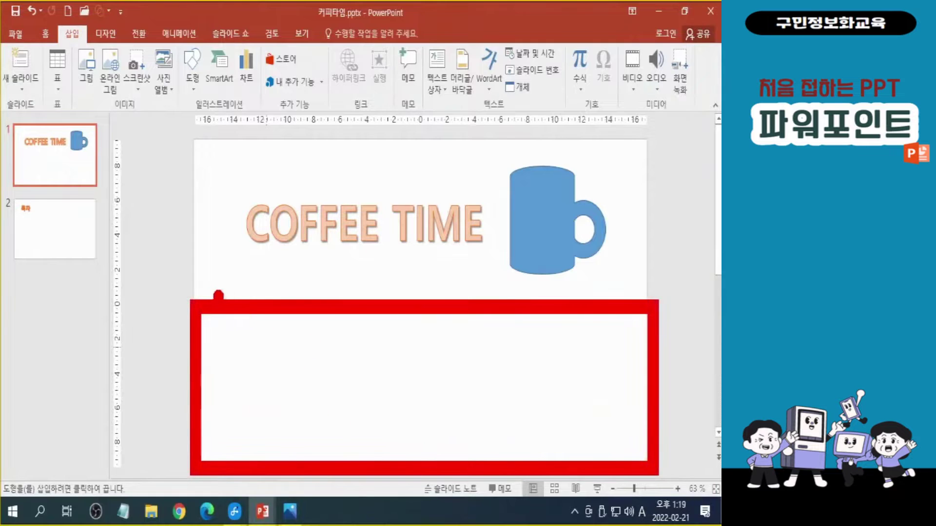
pyautogui.moveTo(191, 306); pyautogui.dragTo(633, 441)
pyautogui.moveTo(626, 403)
pyautogui.mouseDown()
pyautogui.moveTo(644, 444)
pyautogui.moveTo(607, 454)
pyautogui.mouseUp()
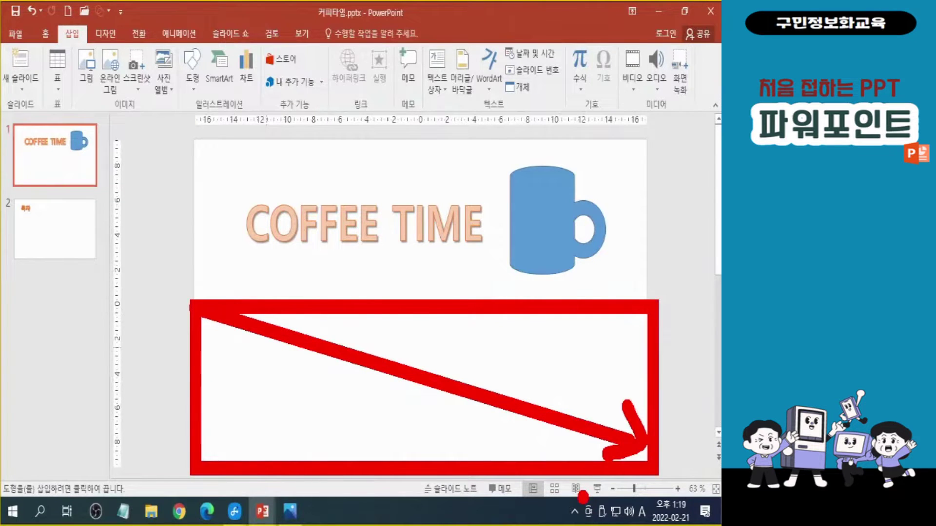
pyautogui.press('Escape')
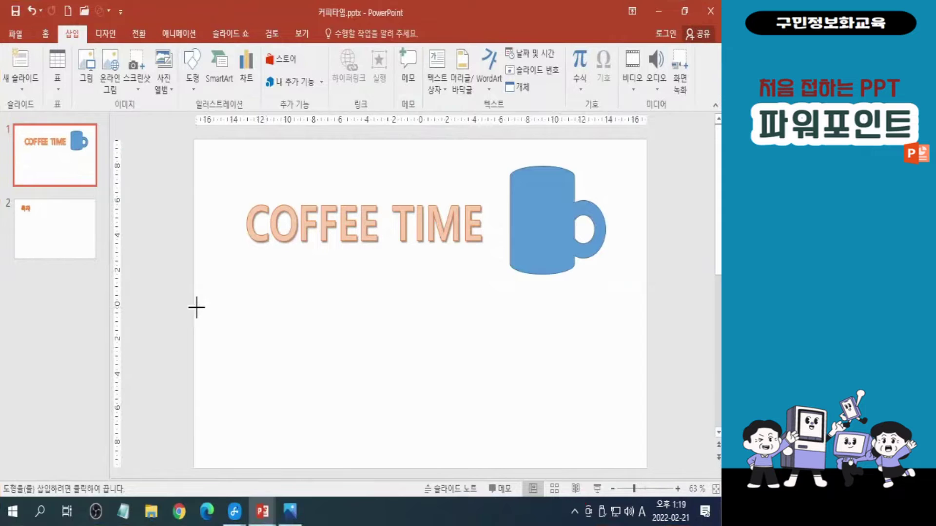
pyautogui.moveTo(194, 311)
pyautogui.mouseDown()
pyautogui.moveTo(345, 393)
pyautogui.moveTo(631, 449)
pyautogui.moveTo(647, 467)
pyautogui.mouseUp()
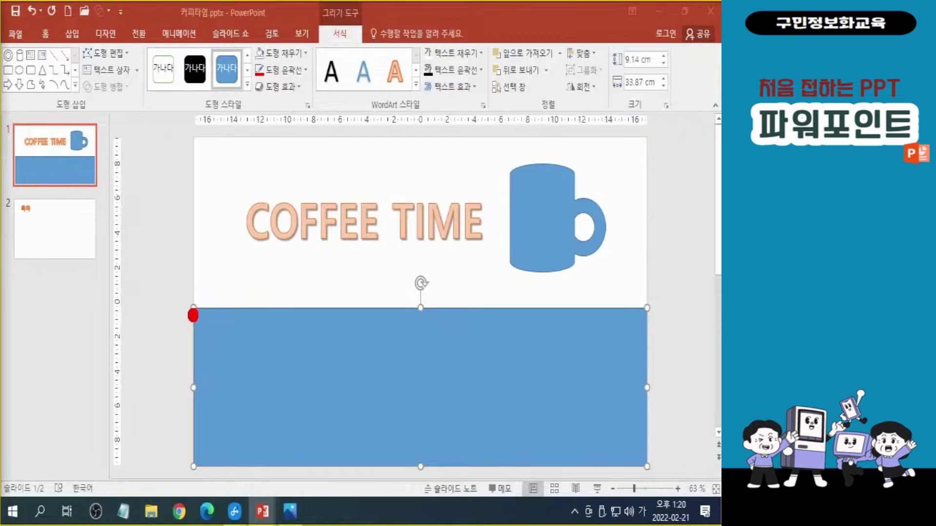
# Edit the rectangle's points and pull the upper-left corner's curve handle upward so the upper edge arches toward the COFFEE TIME title.
pyautogui.moveTo(194, 314)
pyautogui.mouseDown()
pyautogui.moveTo(237, 288)
pyautogui.moveTo(401, 287)
pyautogui.moveTo(429, 317)
pyautogui.moveTo(497, 351)
pyautogui.moveTo(553, 358)
pyautogui.moveTo(585, 355)
pyautogui.moveTo(630, 314)
pyautogui.mouseUp()
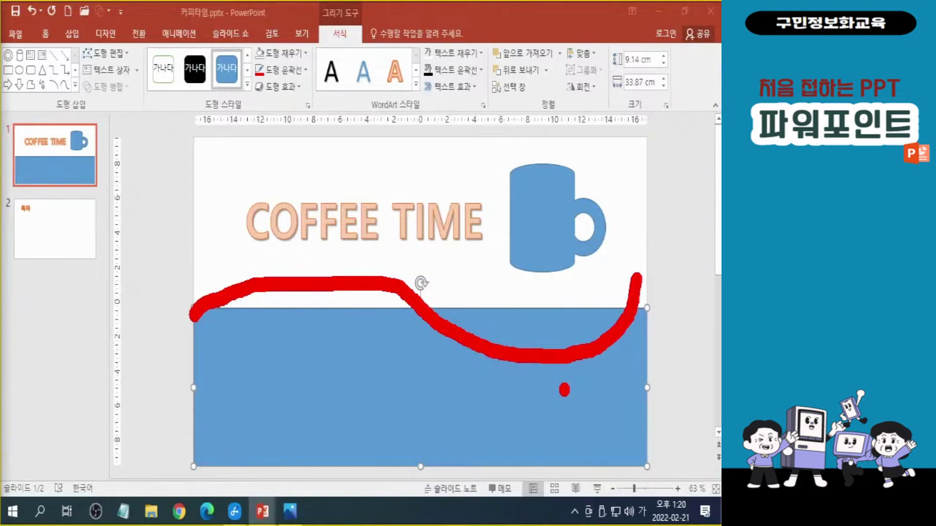
pyautogui.press('Escape')
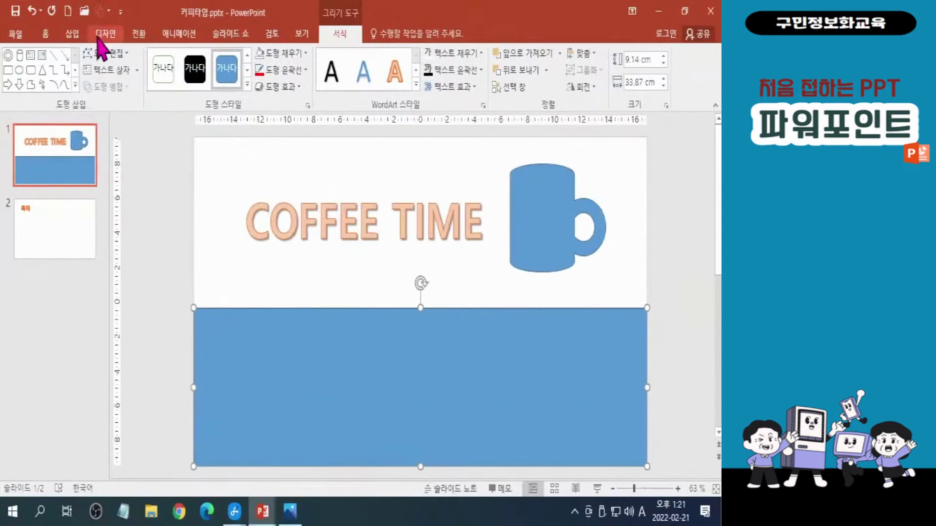
pyautogui.click(220, 107)
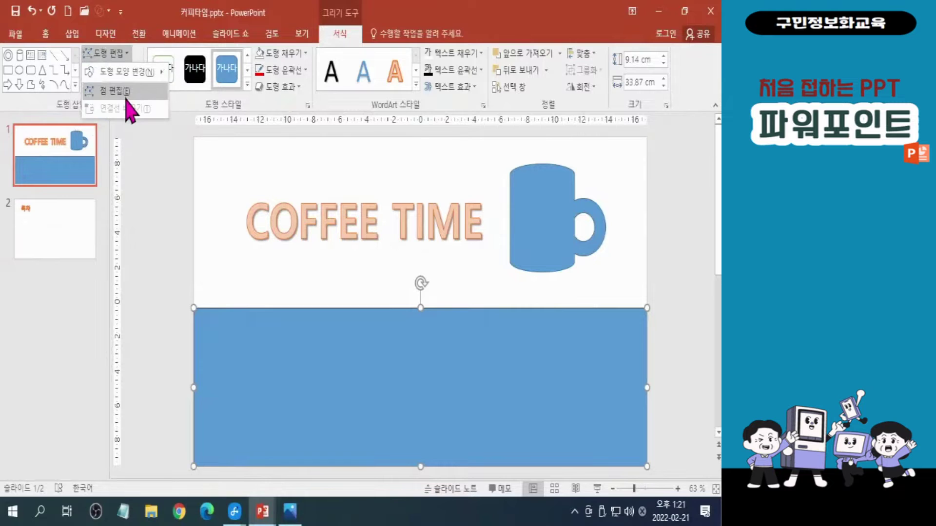
pyautogui.click(126, 93)
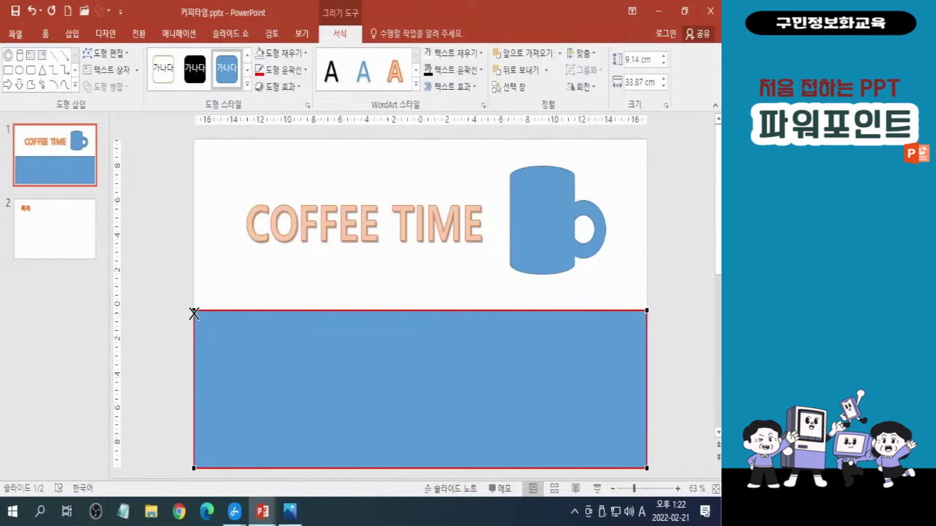
pyautogui.moveTo(194, 316)
pyautogui.mouseDown()
pyautogui.moveTo(215, 286)
pyautogui.moveTo(279, 273)
pyautogui.moveTo(324, 279)
pyautogui.moveTo(385, 341)
pyautogui.mouseUp()
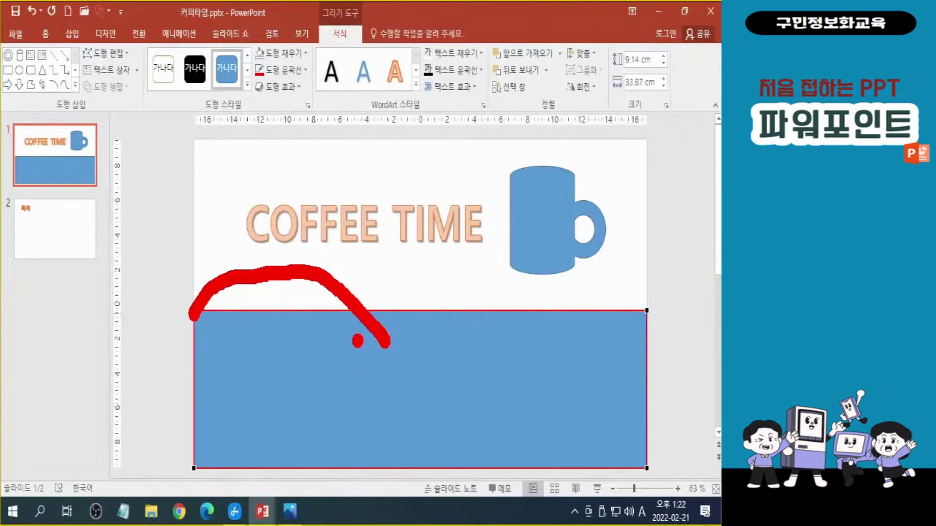
pyautogui.press('Escape')
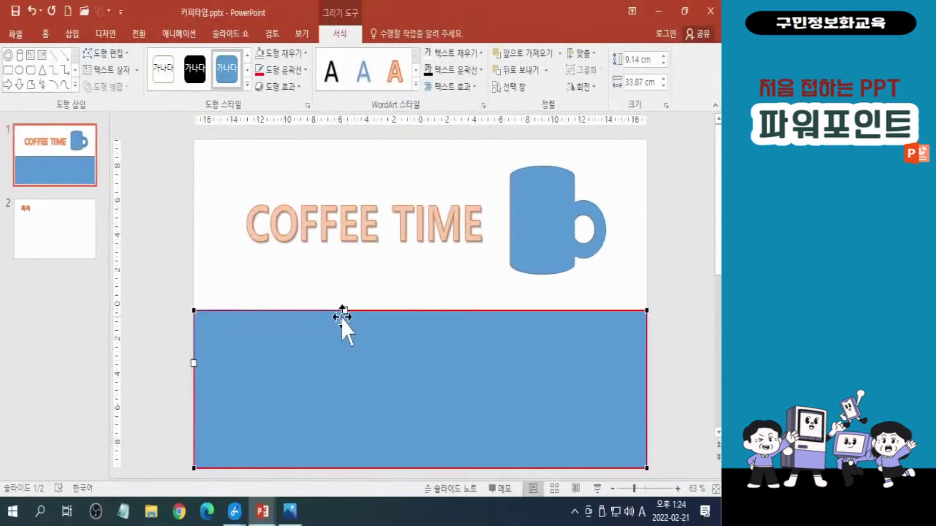
pyautogui.moveTo(344, 310); pyautogui.dragTo(360, 243)
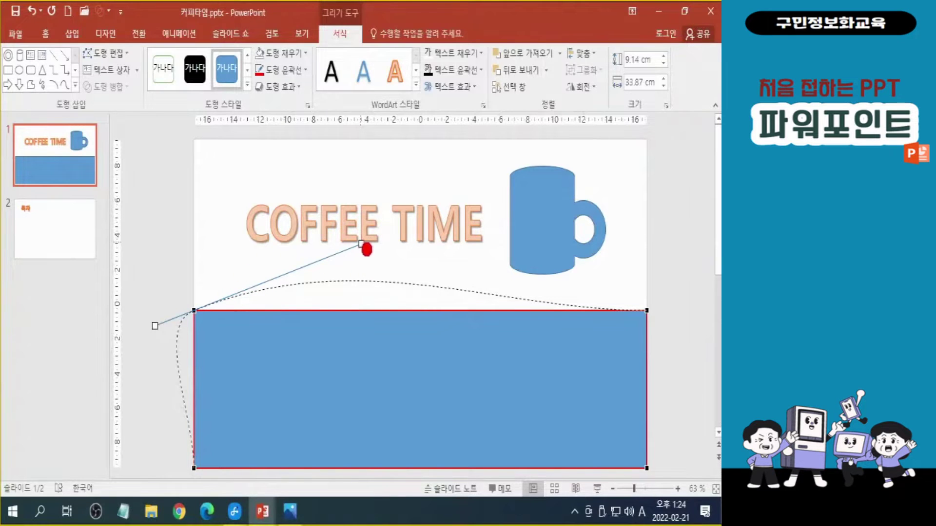
pyautogui.moveTo(204, 307)
pyautogui.mouseDown()
pyautogui.moveTo(347, 270)
pyautogui.moveTo(417, 268)
pyautogui.moveTo(668, 310)
pyautogui.mouseUp()
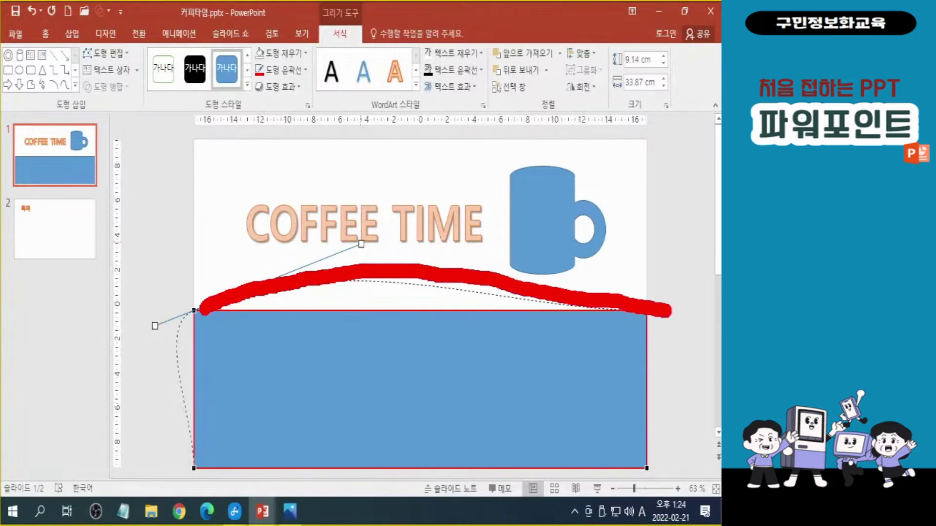
pyautogui.press('Escape')
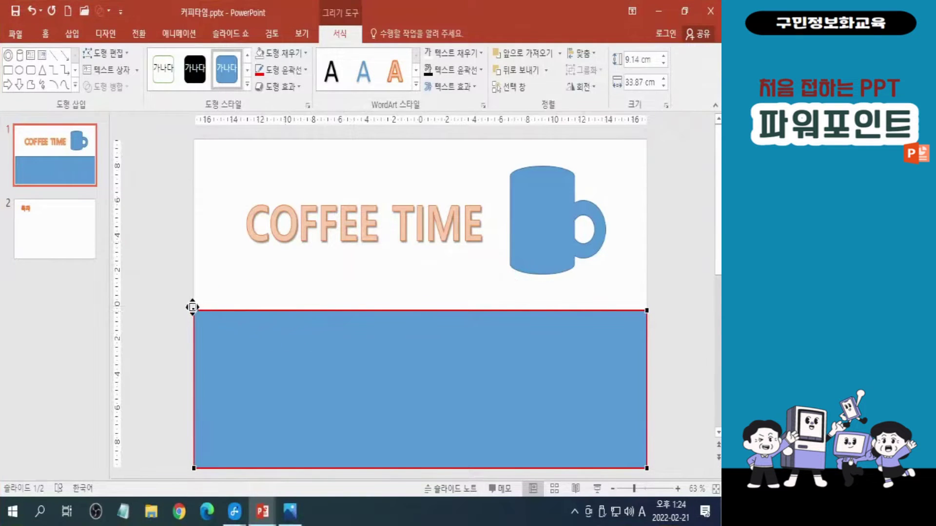
pyautogui.click(193, 308)
pyautogui.moveTo(345, 309); pyautogui.dragTo(359, 248)
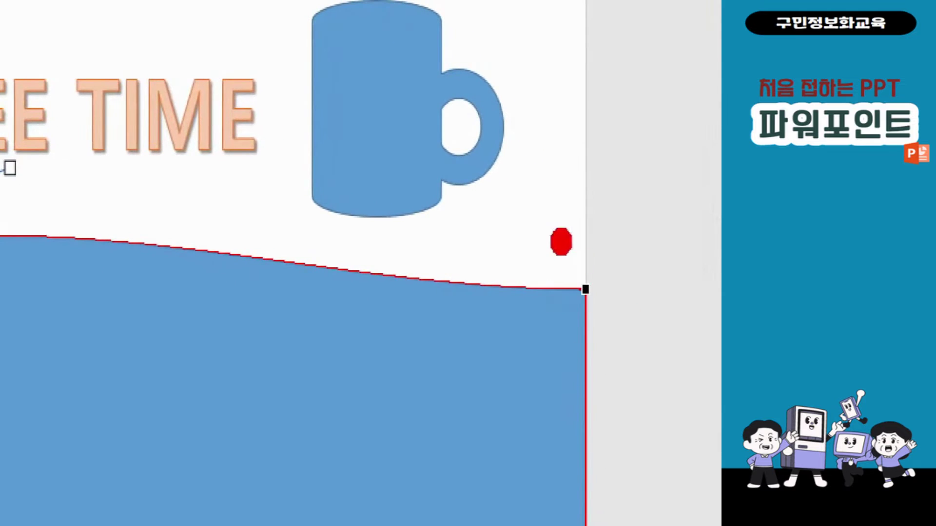
# Pull the upper-right corner's curve handle down into the shape to form a wavy upper edge, and finish point editing.
pyautogui.click(646, 311)
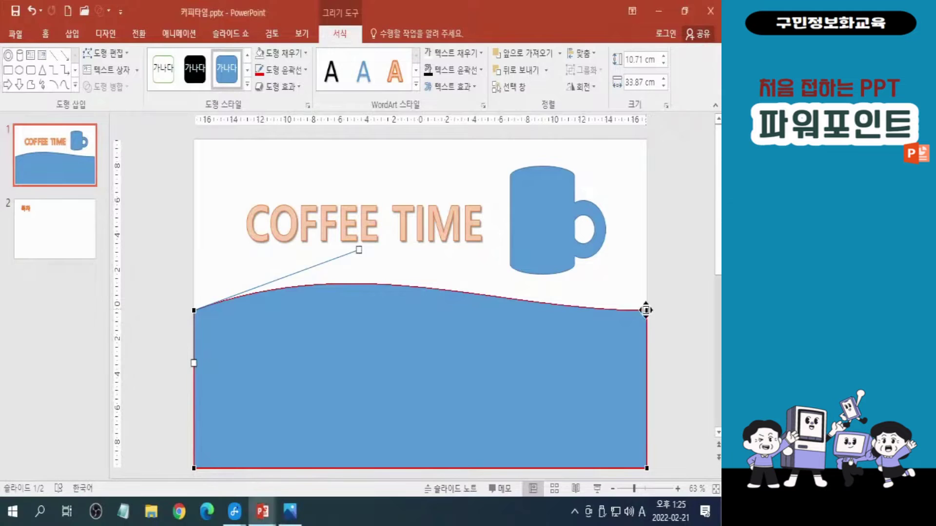
pyautogui.click(646, 310)
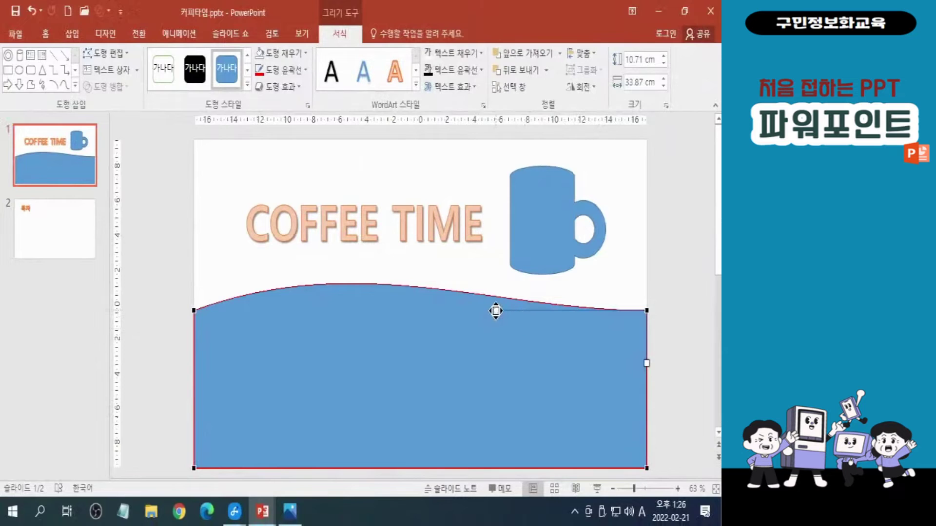
pyautogui.moveTo(494, 311); pyautogui.dragTo(497, 420)
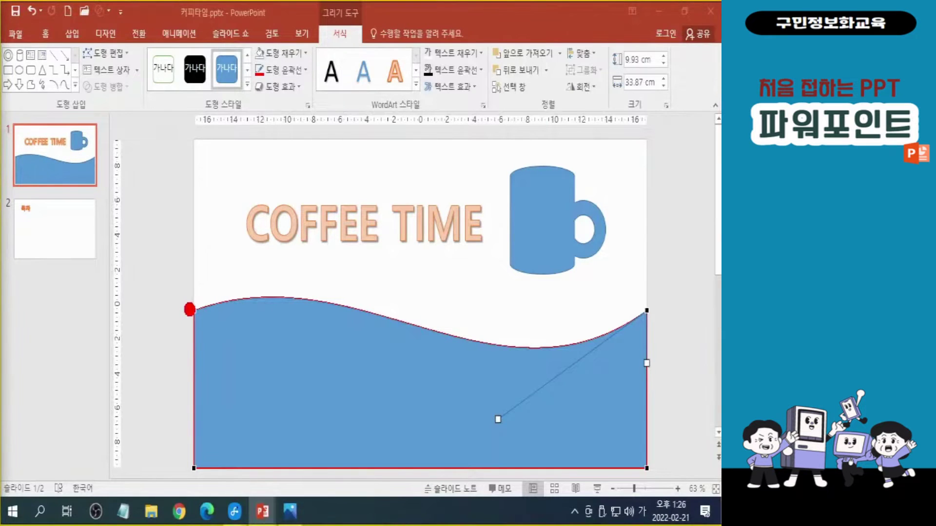
pyautogui.moveTo(190, 309)
pyautogui.mouseDown()
pyautogui.moveTo(246, 286)
pyautogui.moveTo(300, 291)
pyautogui.moveTo(534, 348)
pyautogui.moveTo(603, 340)
pyautogui.moveTo(642, 297)
pyautogui.mouseUp()
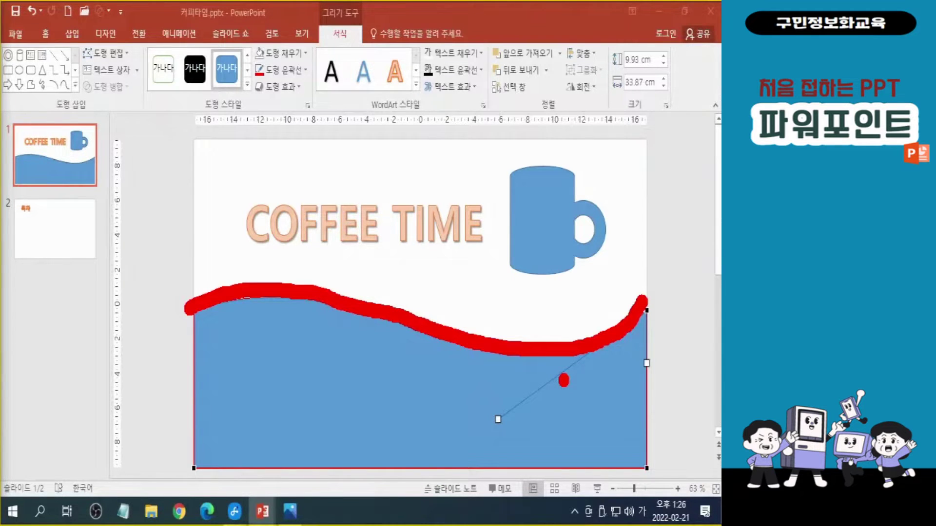
pyautogui.press('Escape')
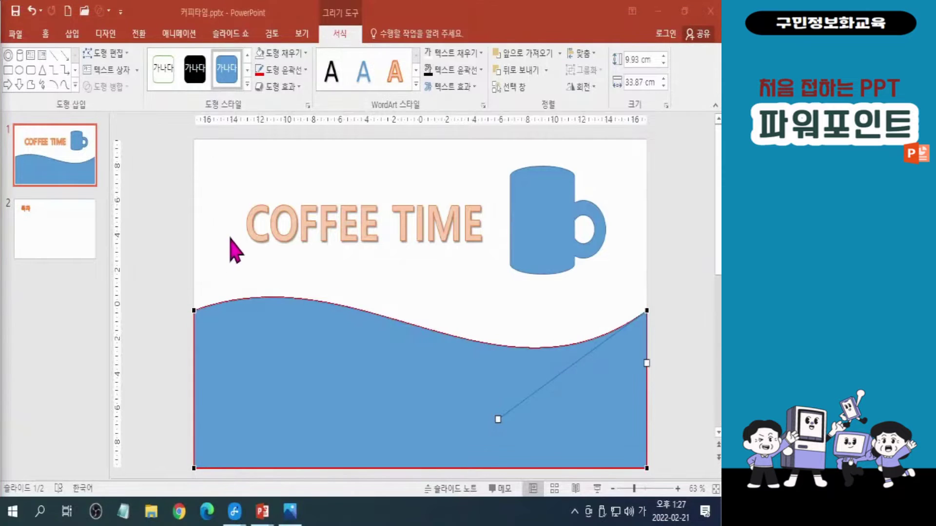
pyautogui.press('ctrl')
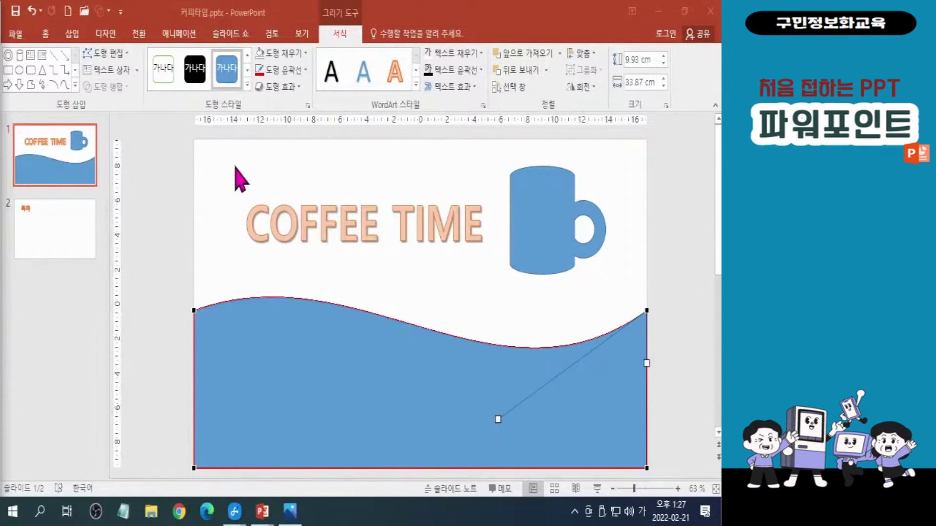
pyautogui.press('ctrl')
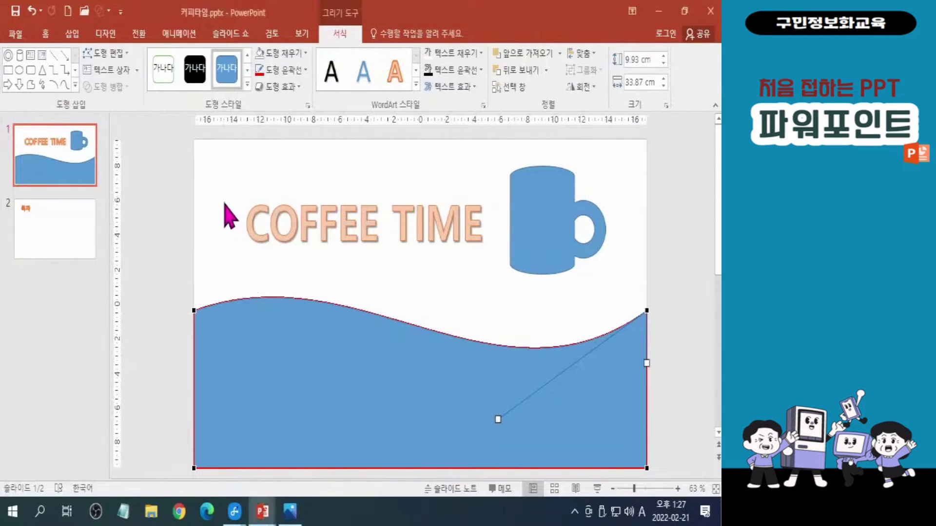
pyautogui.press('ctrl')
pyautogui.click(229, 218)
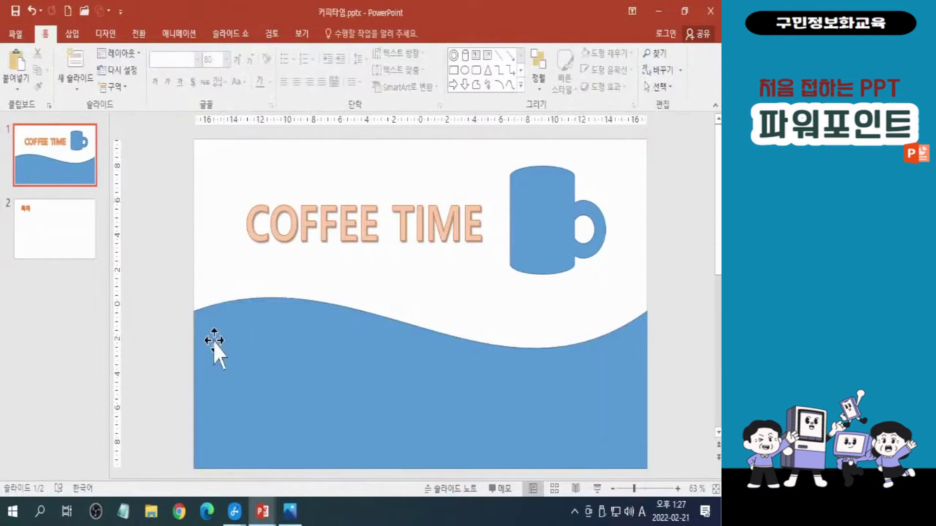
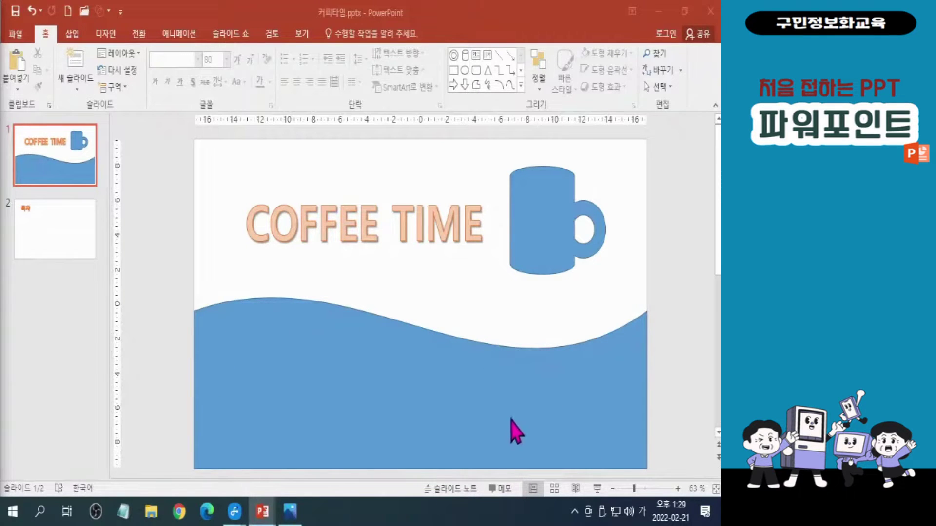
# Select the wave-edged rectangle on the title slide and choose to fill it with a picture from a file.
pyautogui.click(416, 397)
pyautogui.press('ctrl')
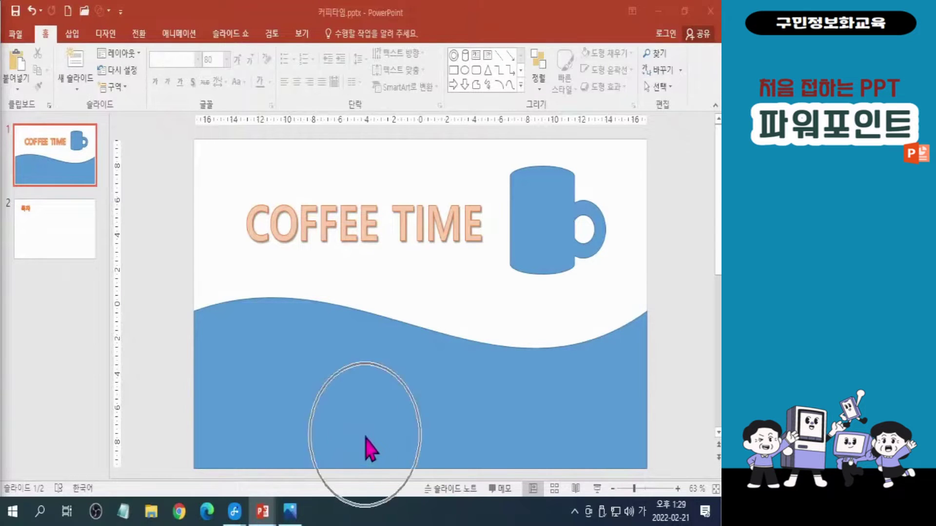
pyautogui.click(351, 410)
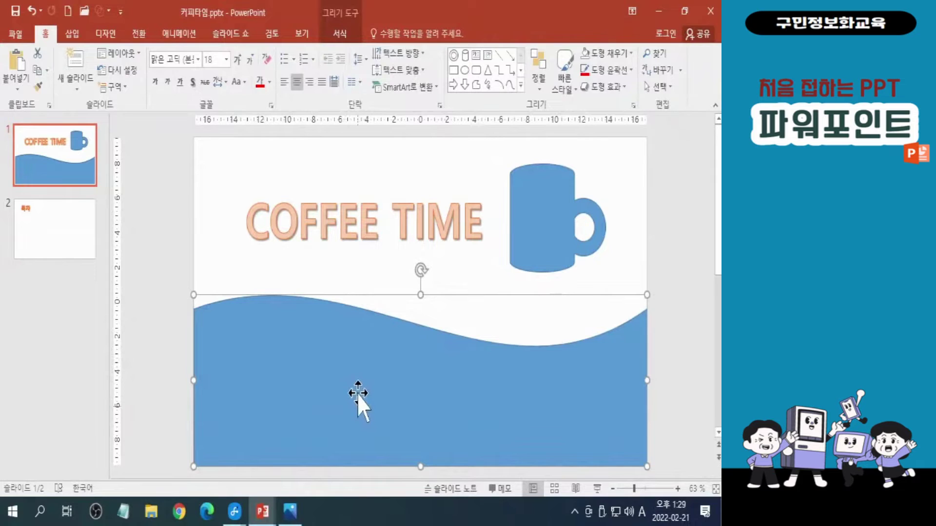
pyautogui.click(342, 367)
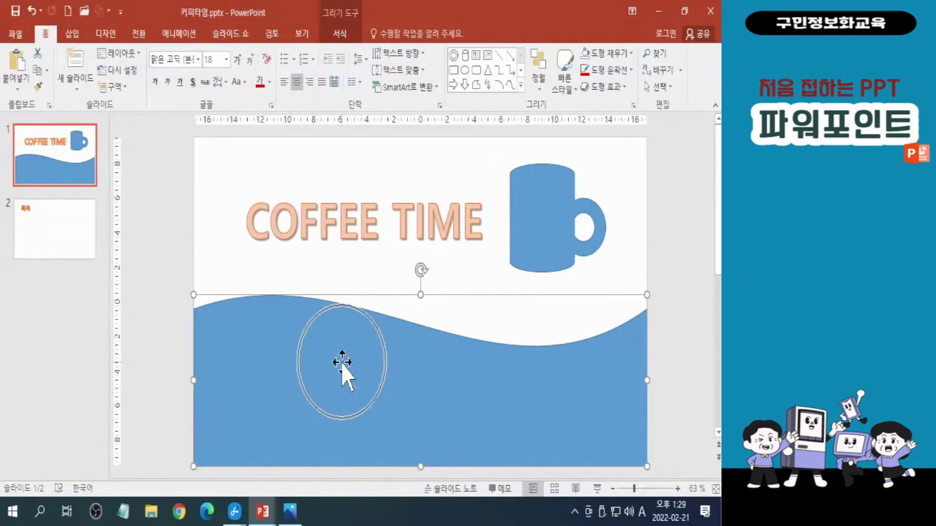
pyautogui.click(342, 35)
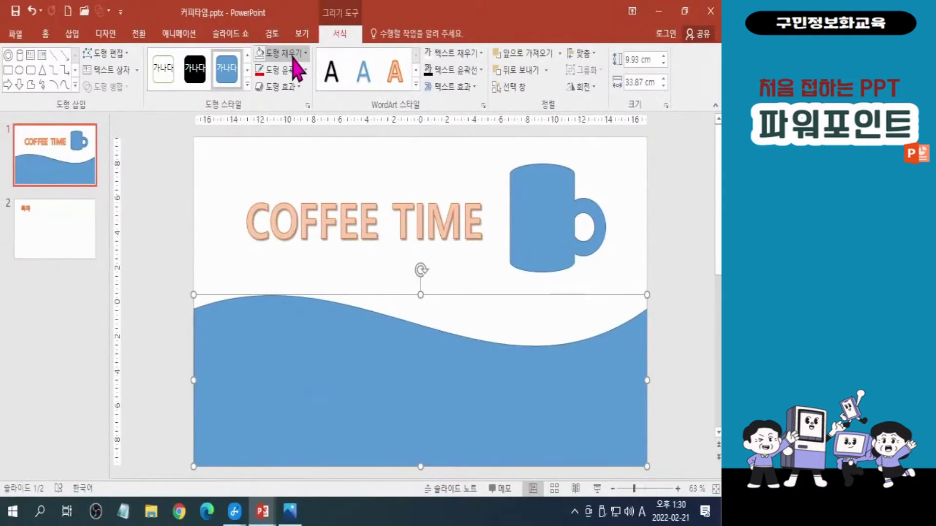
pyautogui.click(385, 106)
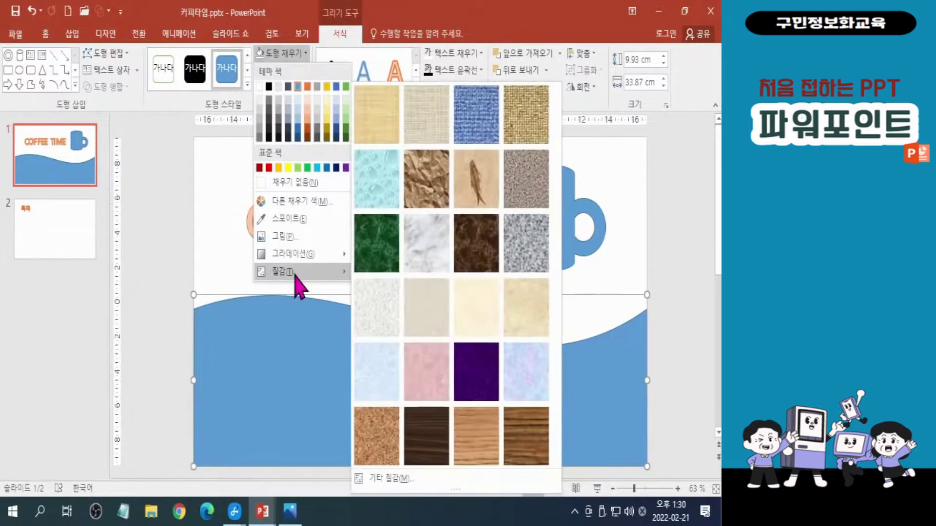
pyautogui.moveTo(299, 243)
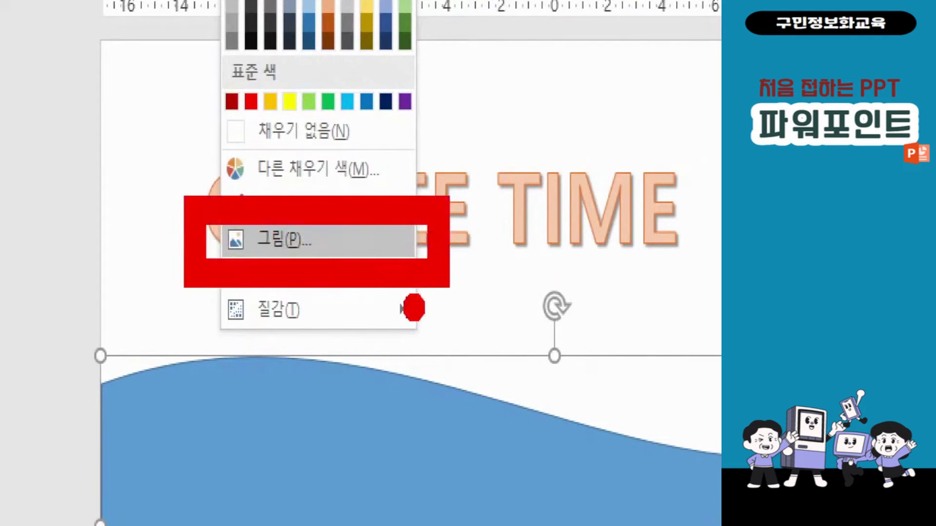
pyautogui.click(282, 239)
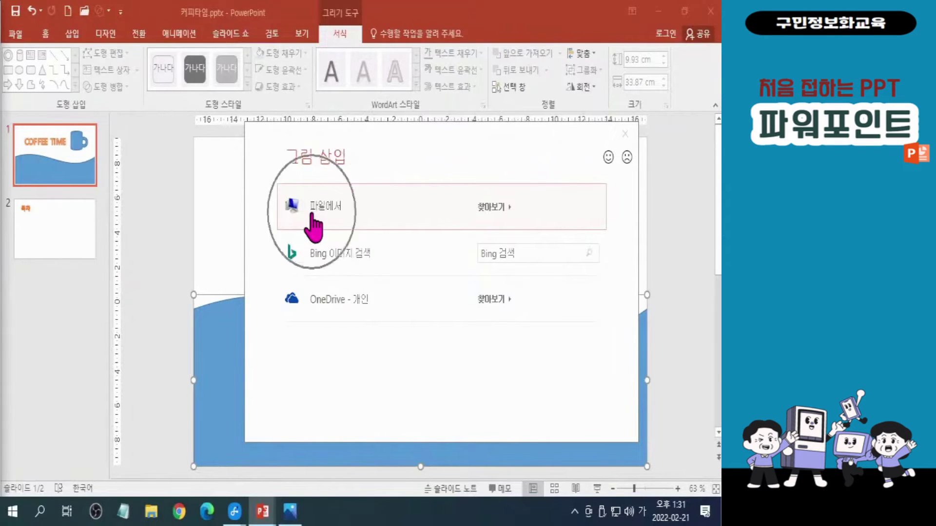
pyautogui.press('Escape')
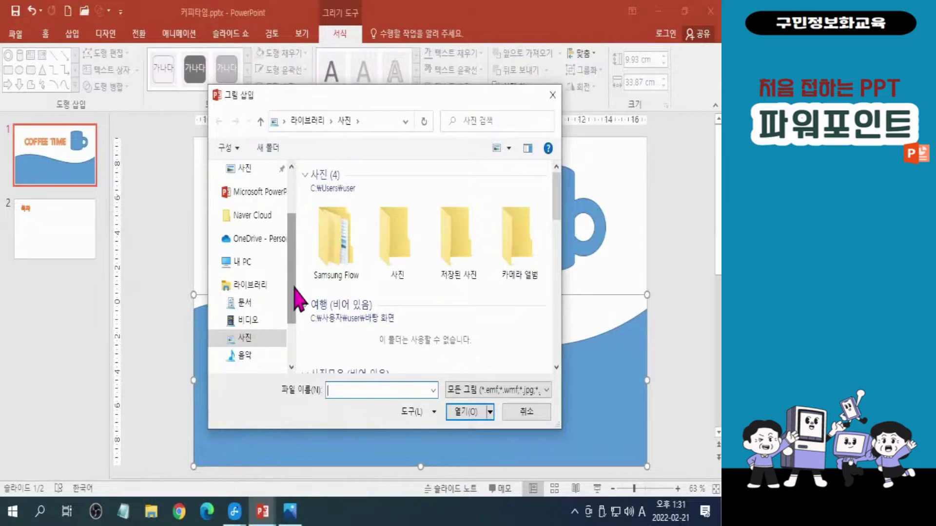
# Fill the shape with 원두.jpg from the 준비파일 > 7장 subfolder of the desktop's PowerPoint example-files folder, and deselect it.
pyautogui.moveTo(294, 286); pyautogui.dragTo(295, 247)
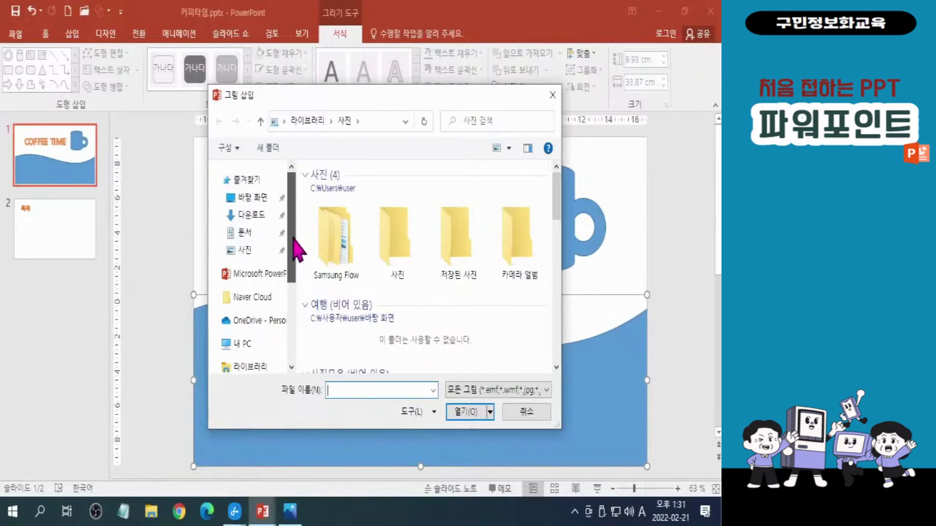
pyautogui.click(251, 199)
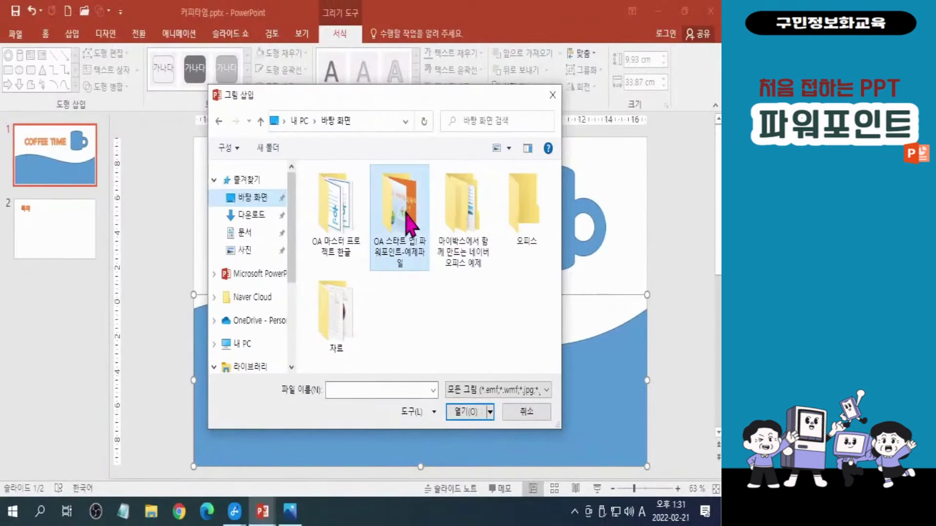
pyautogui.doubleClick(506, 229)
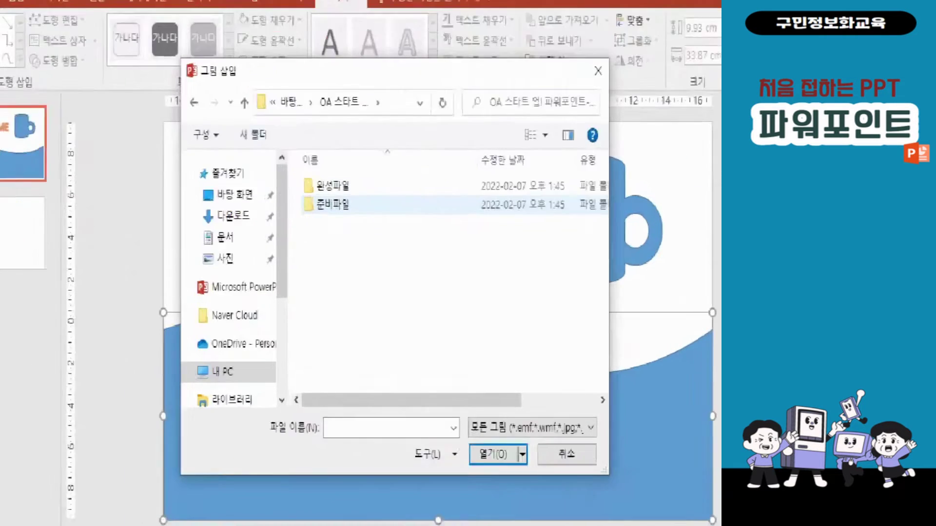
pyautogui.doubleClick(336, 206)
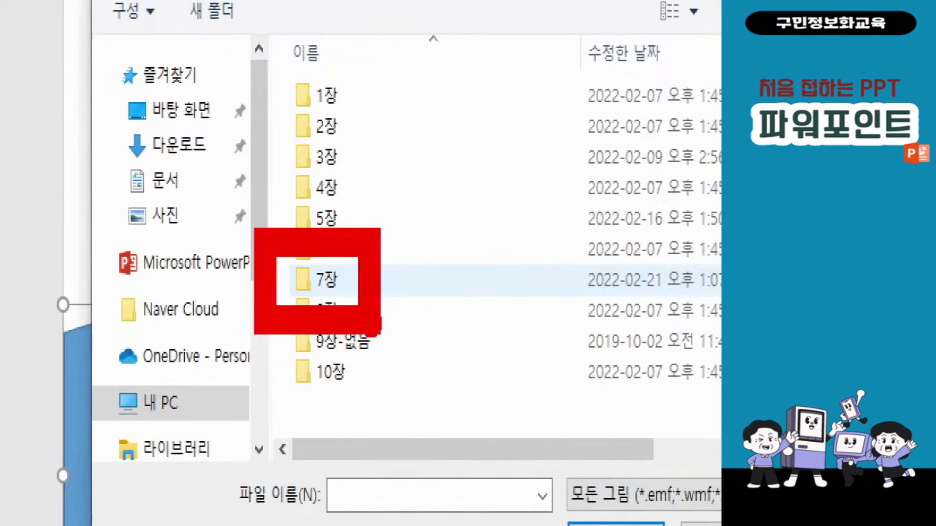
pyautogui.doubleClick(327, 279)
pyautogui.click(390, 224)
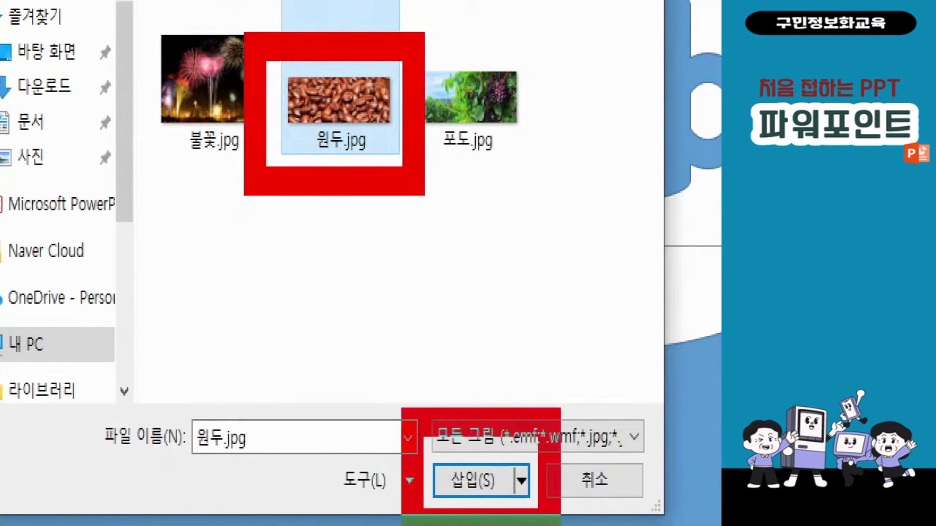
pyautogui.click(481, 480)
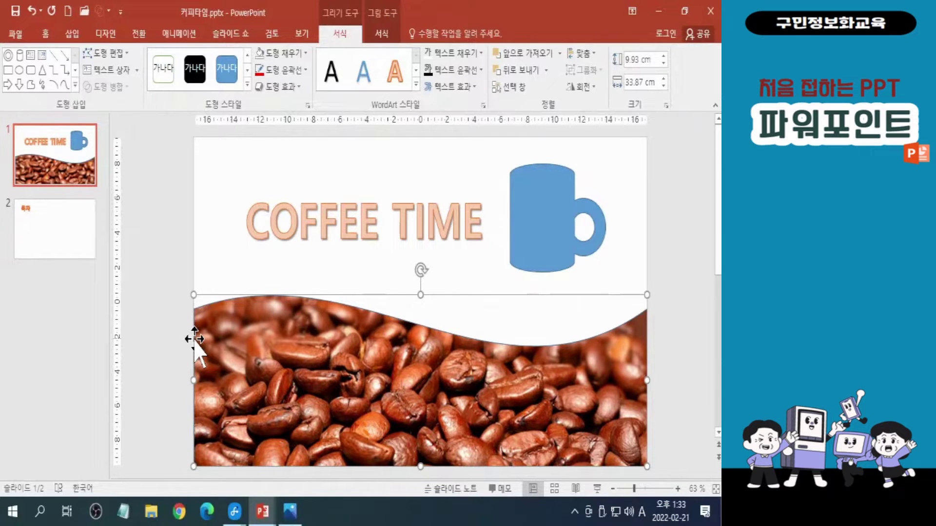
pyautogui.click(174, 238)
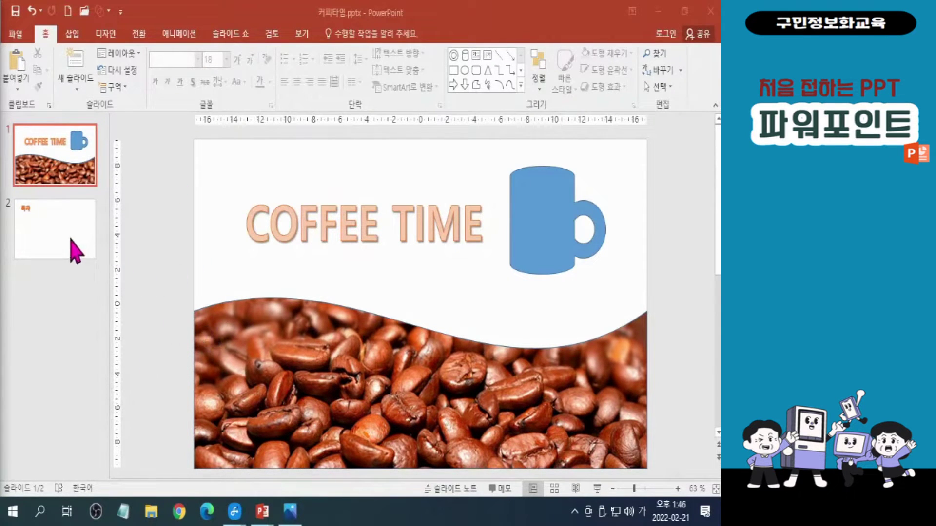
# Draw a heart about 3.56 cm high and 3.39 cm wide on slide 2 and place it just below the 목차 title.
pyautogui.click(43, 238)
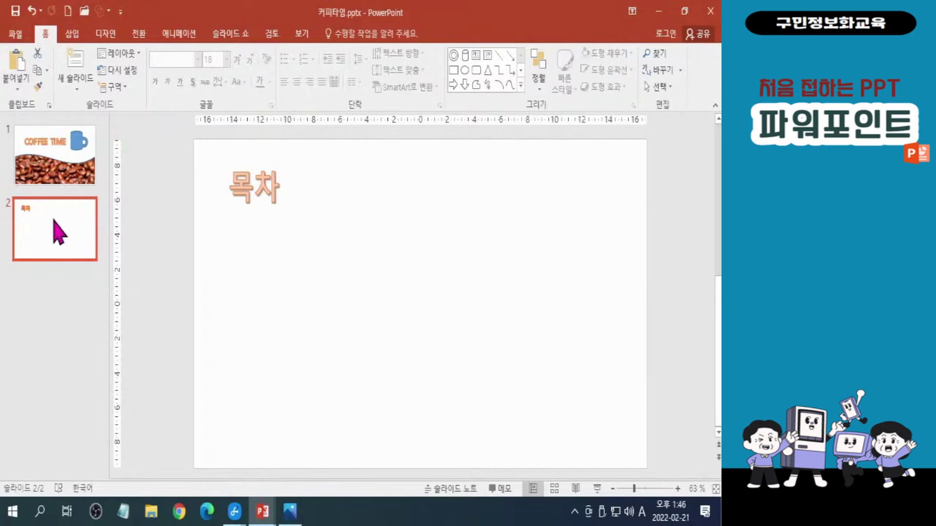
pyautogui.click(72, 34)
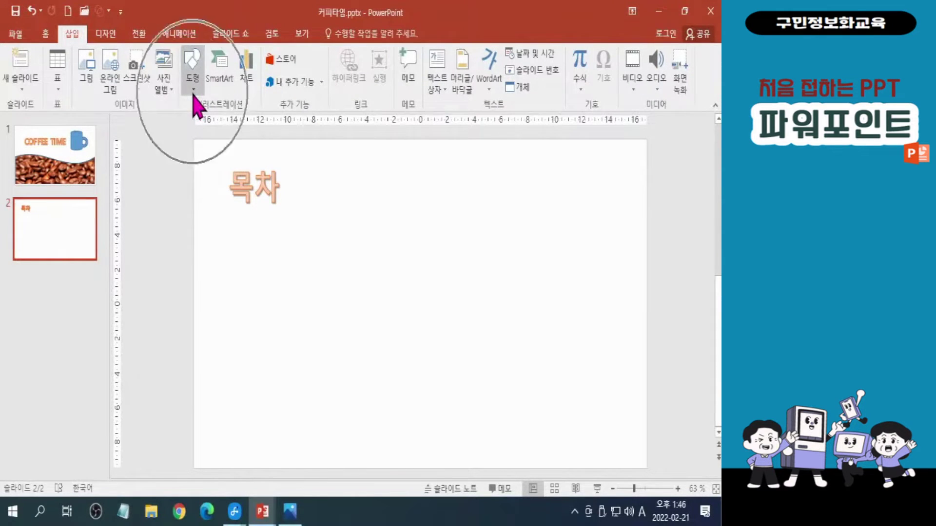
pyautogui.click(193, 93)
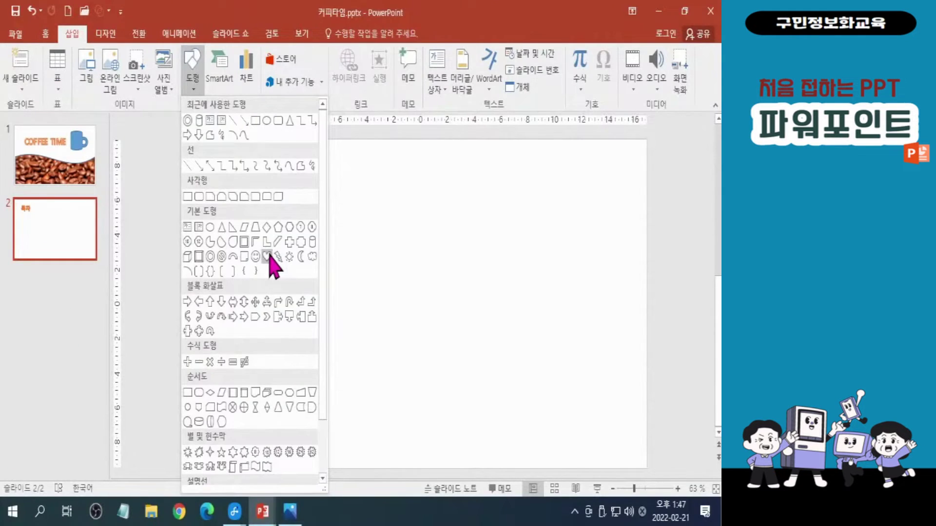
pyautogui.click(411, 450)
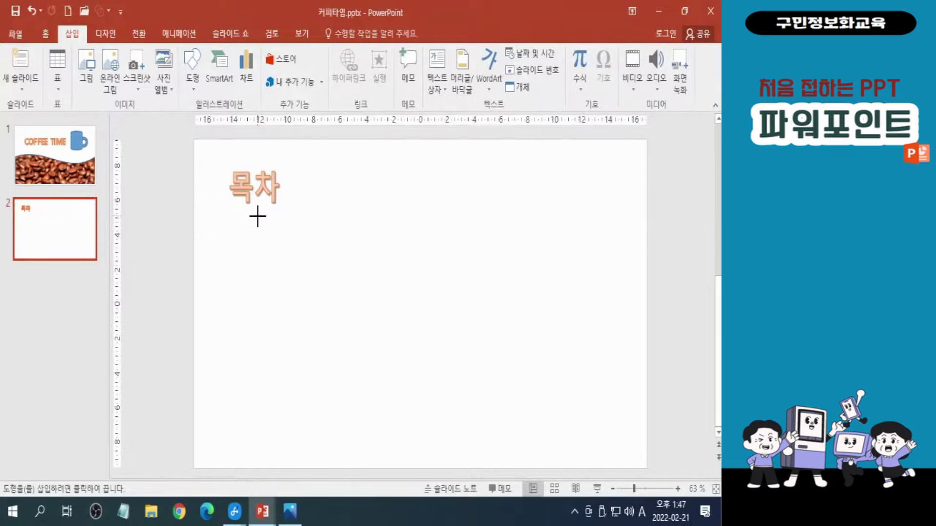
pyautogui.moveTo(255, 213); pyautogui.dragTo(300, 275)
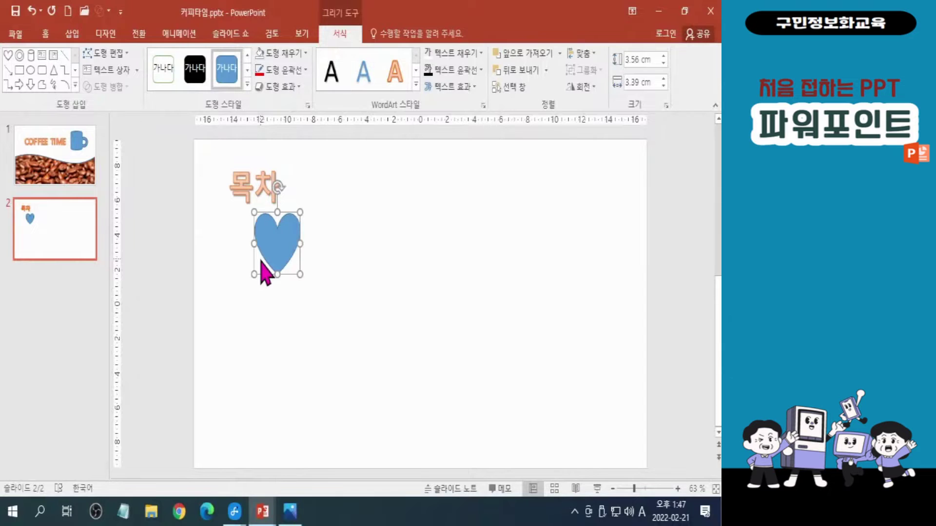
pyautogui.moveTo(260, 261); pyautogui.dragTo(262, 269)
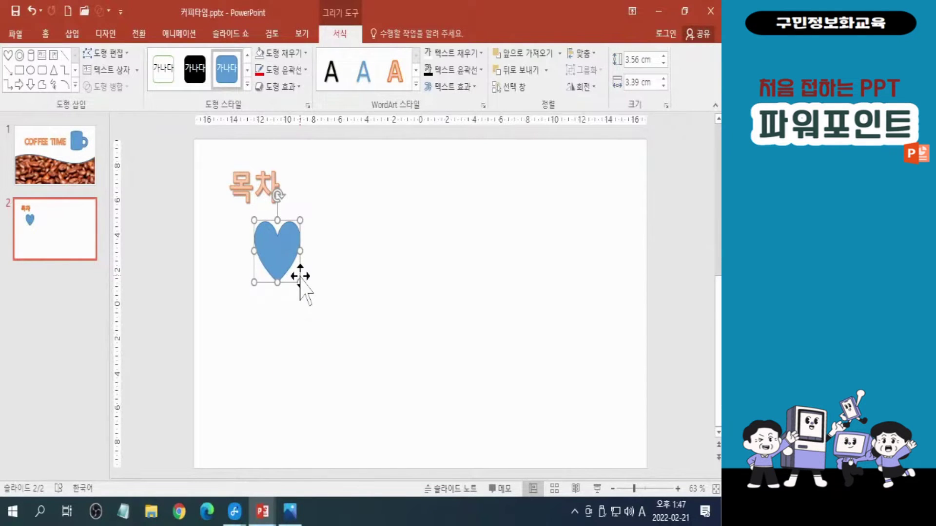
# Set the heart's font size to 36 and enter the number 1 in it.
pyautogui.press('Hangul')
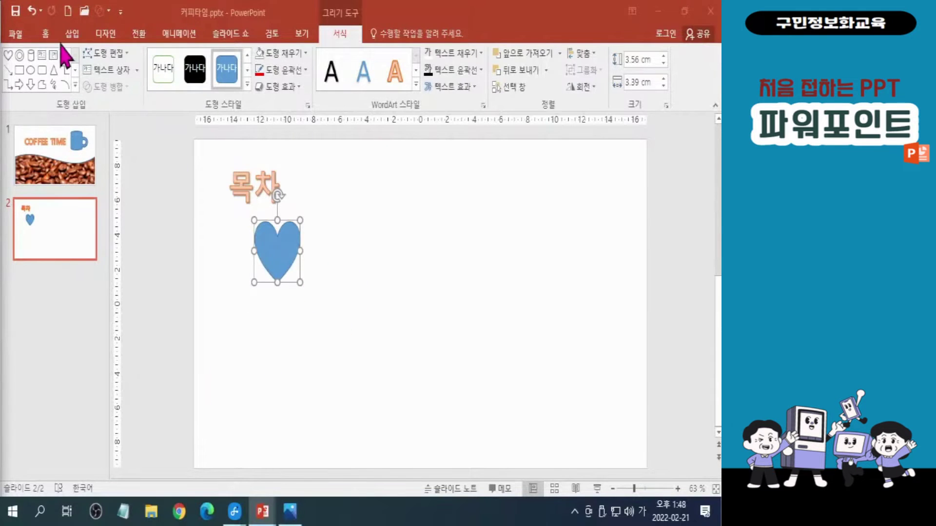
pyautogui.click(45, 35)
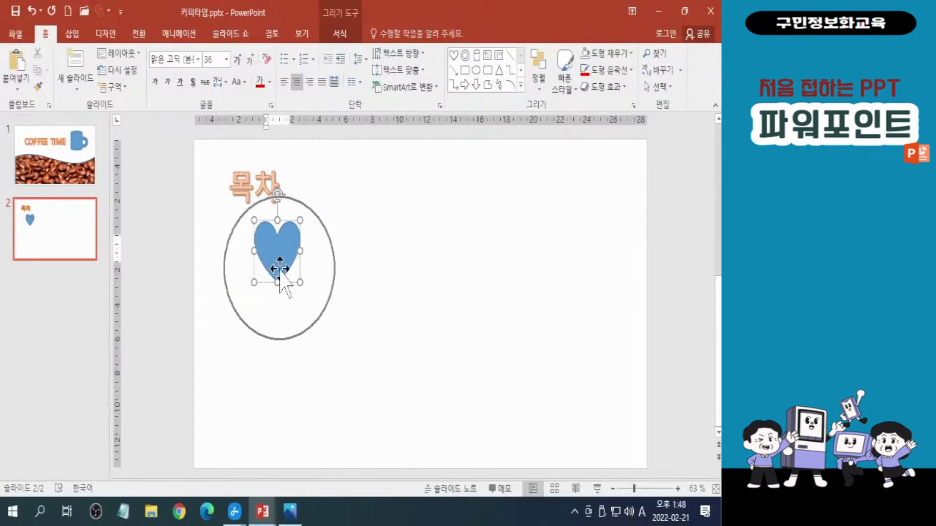
pyautogui.write('1')
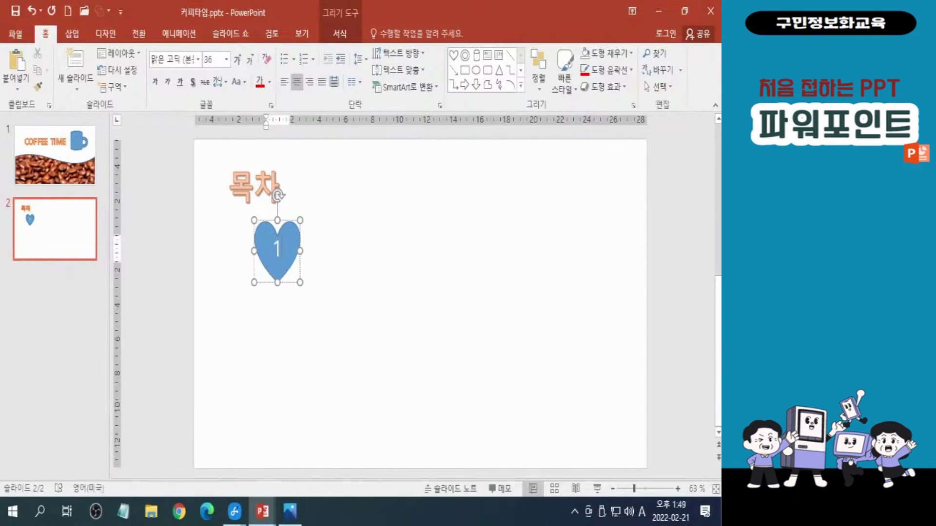
pyautogui.press('Hangul')
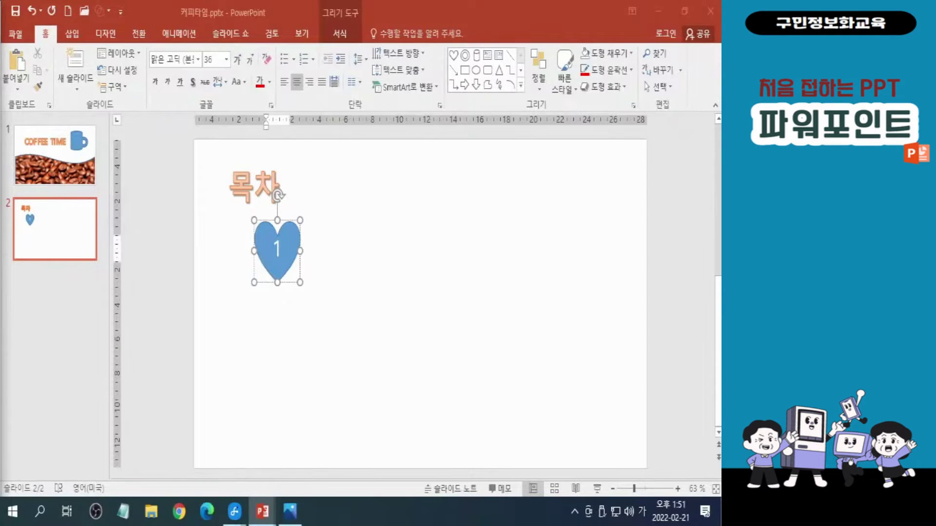
# Apply the gold theme shape style from the last row of theme styles to the heart numbered 1.
pyautogui.click(287, 267)
pyautogui.click(279, 262)
pyautogui.click(340, 35)
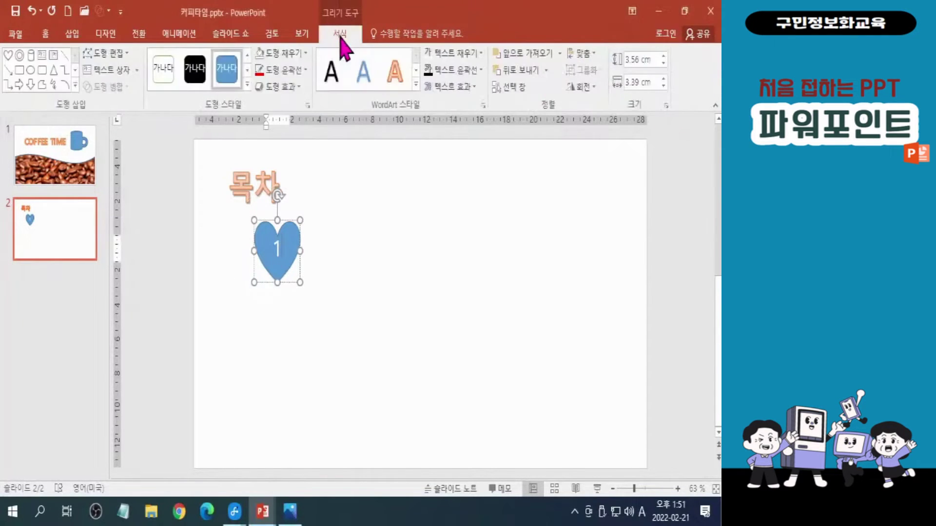
pyautogui.click(340, 36)
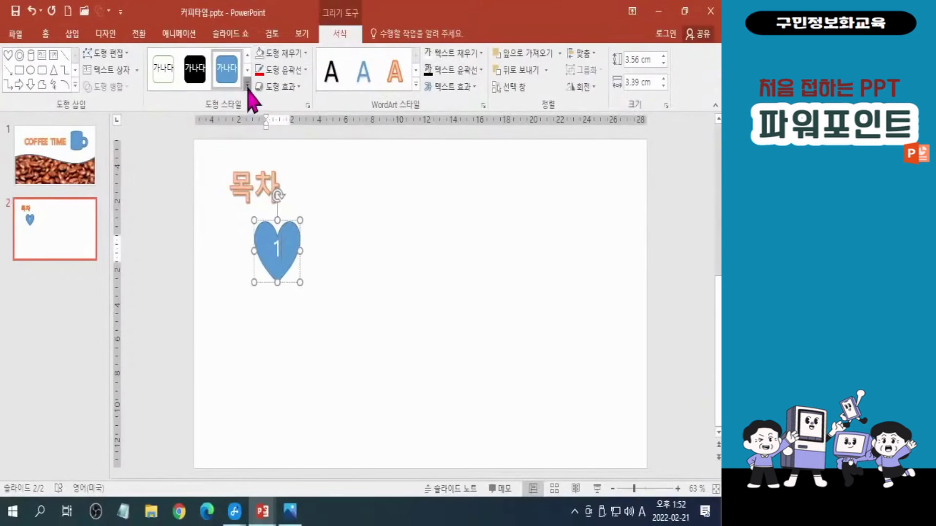
pyautogui.click(311, 168)
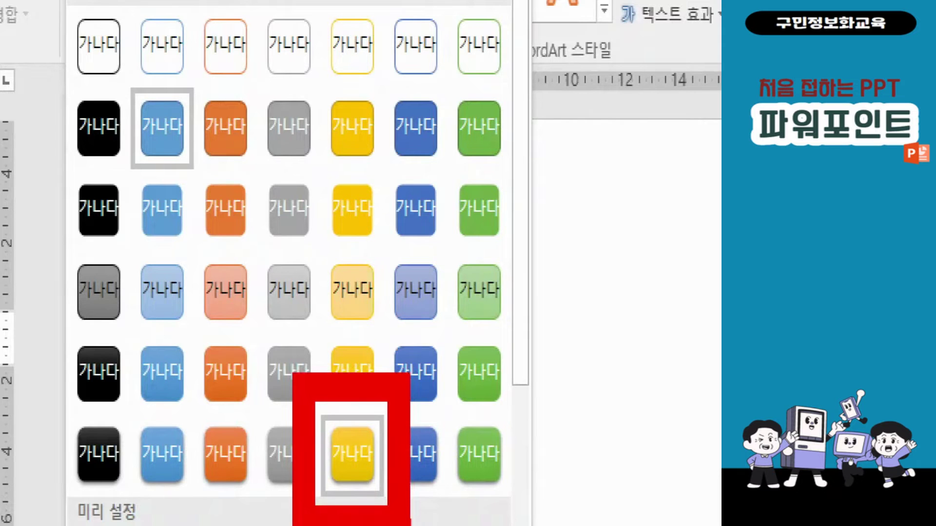
pyautogui.click(352, 453)
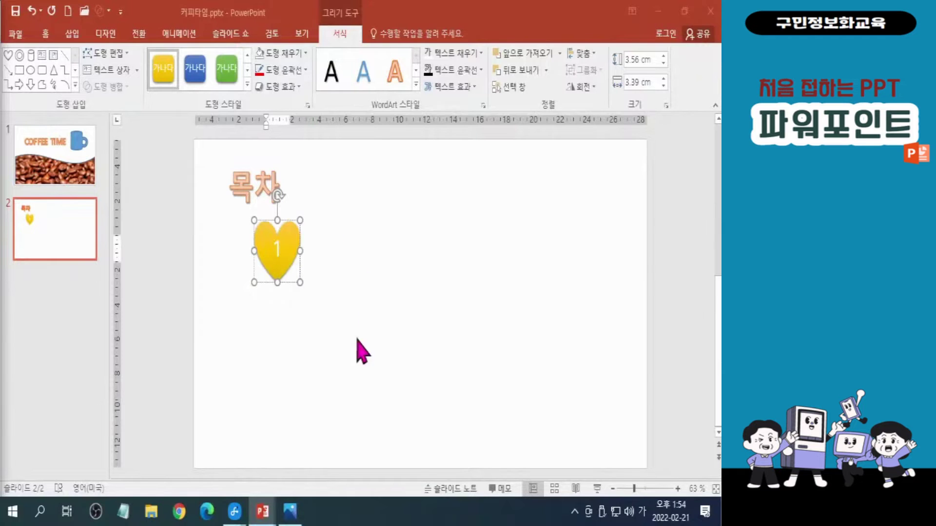
# Duplicate the gold heart and place the copy slightly down and to the right so the two overlap.
pyautogui.click(290, 511)
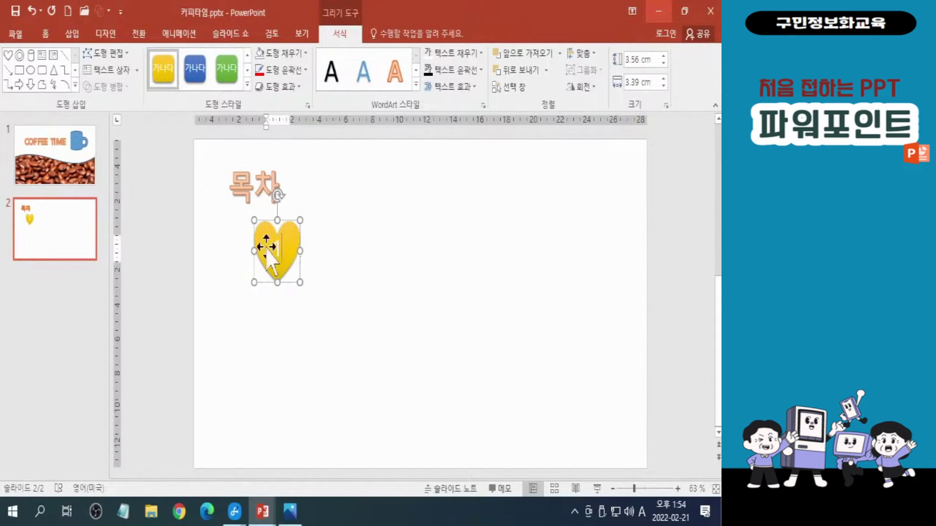
pyautogui.click(297, 262)
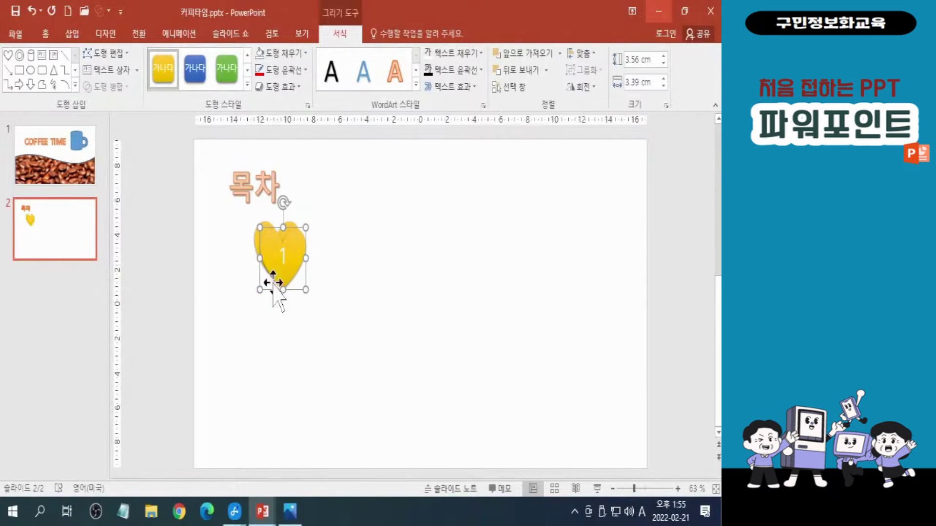
pyautogui.moveTo(271, 271); pyautogui.dragTo(277, 279)
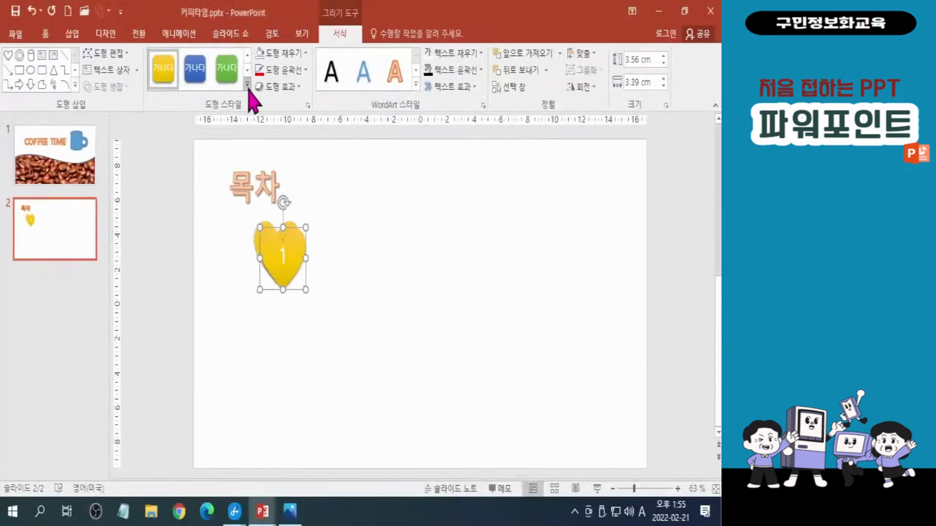
# Apply the orange theme shape style (주황, 강조 2) from the last row of theme styles to the front heart copy.
pyautogui.click(283, 170)
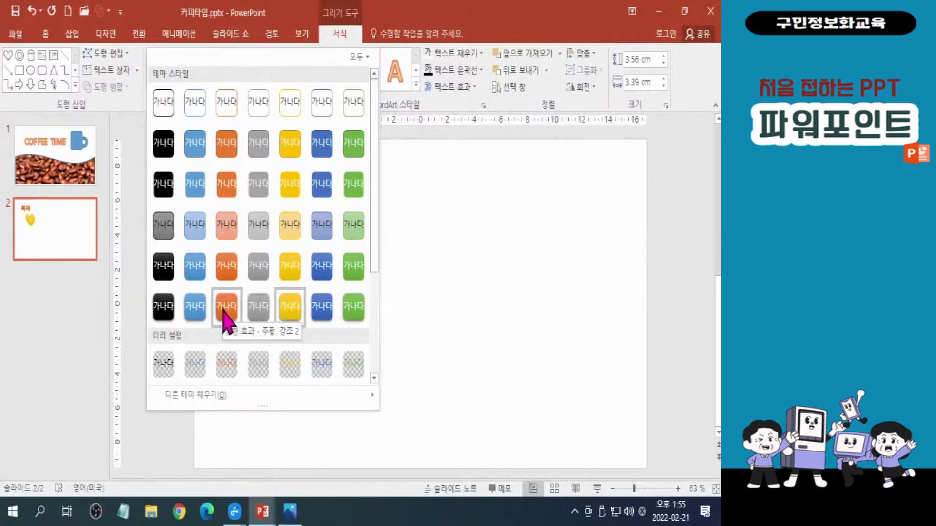
pyautogui.click(222, 311)
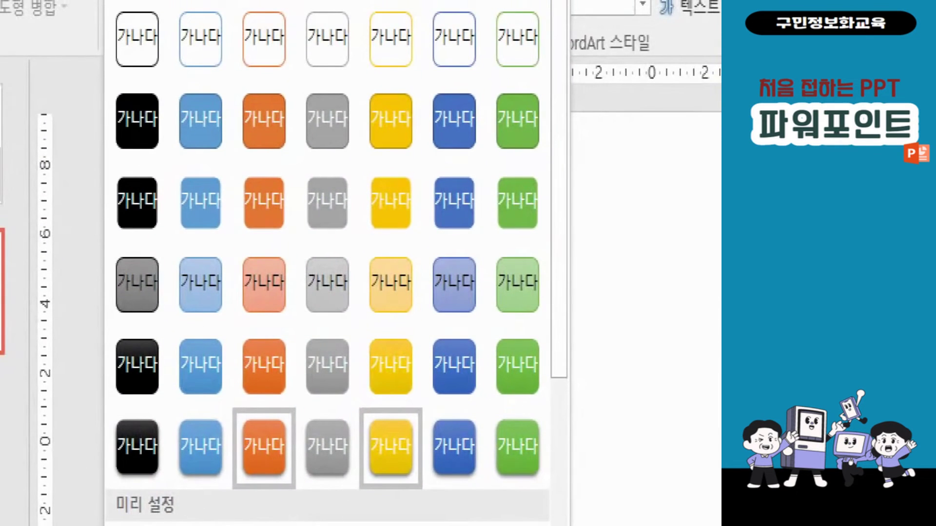
pyautogui.click(206, 231)
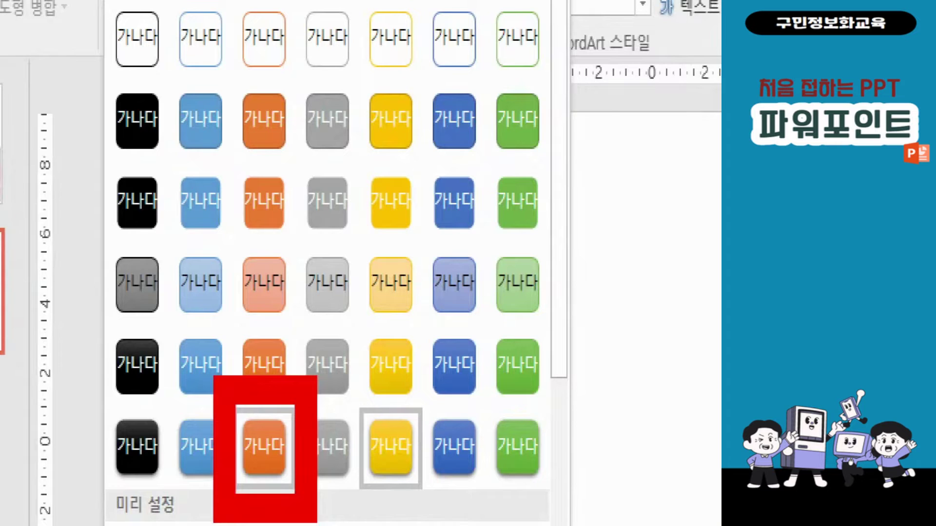
pyautogui.click(263, 446)
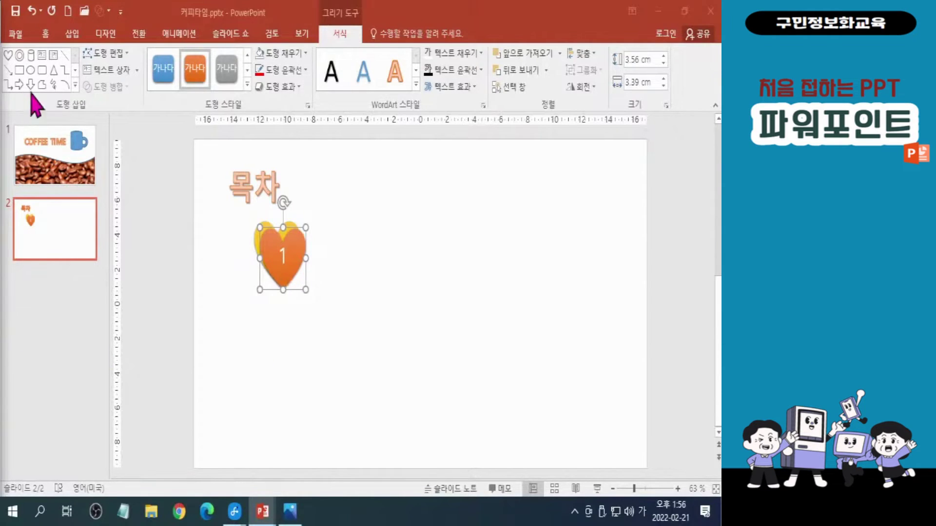
# Change the orange heart into a wave shape from the stars and banners (별 및 현수막) group.
pyautogui.click(117, 55)
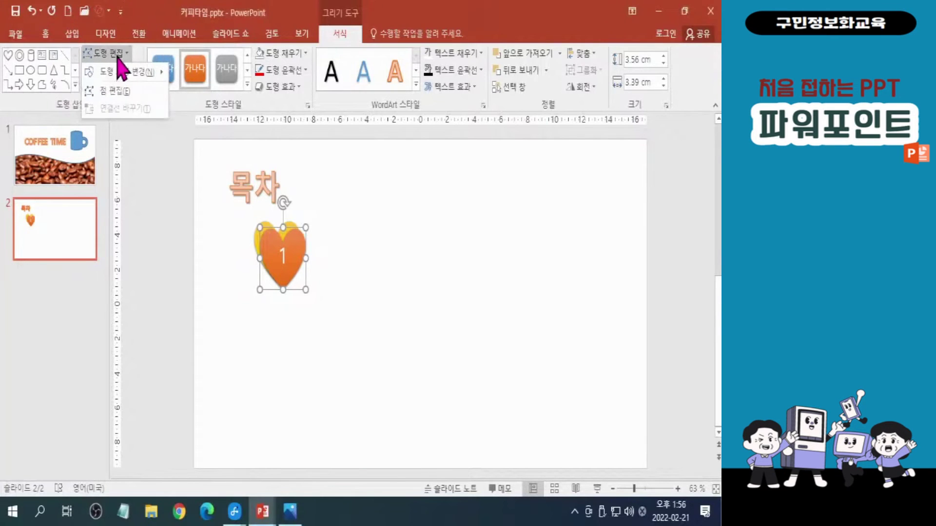
pyautogui.moveTo(126, 74)
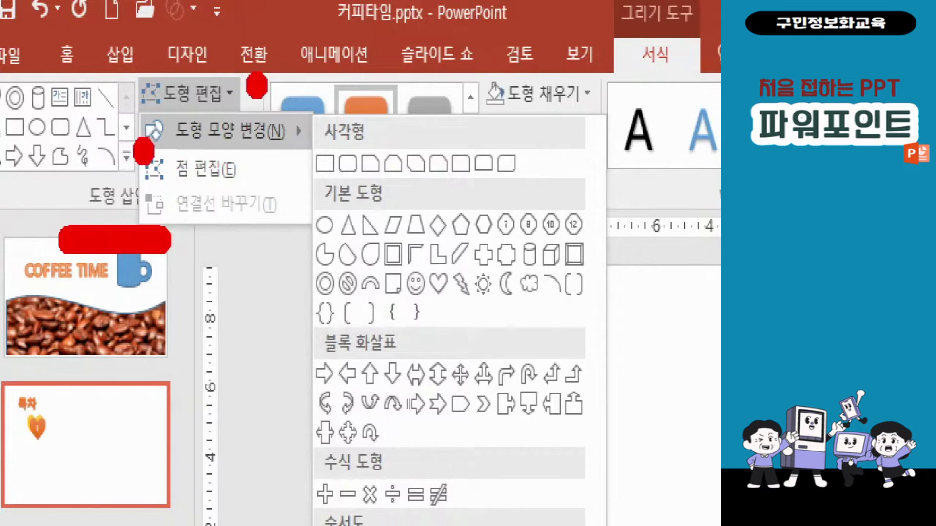
pyautogui.moveTo(139, 163); pyautogui.dragTo(298, 168)
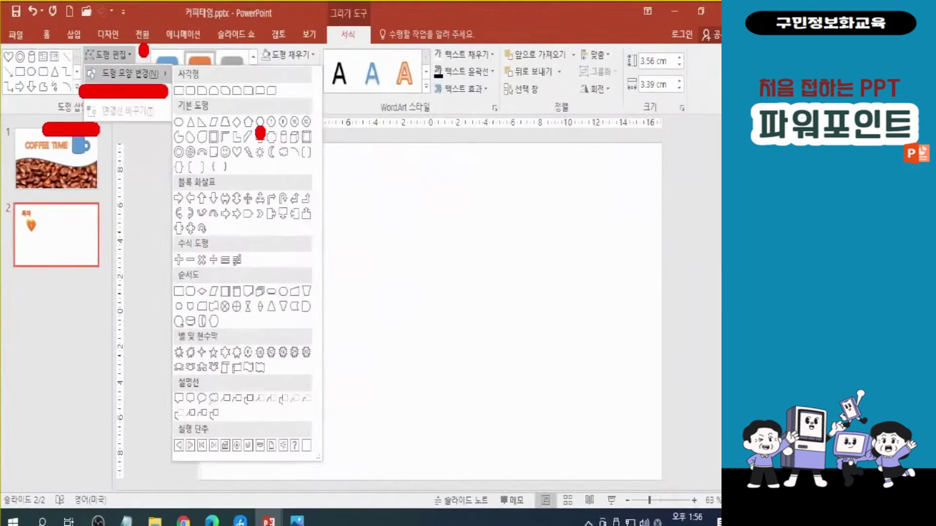
pyautogui.press('Escape')
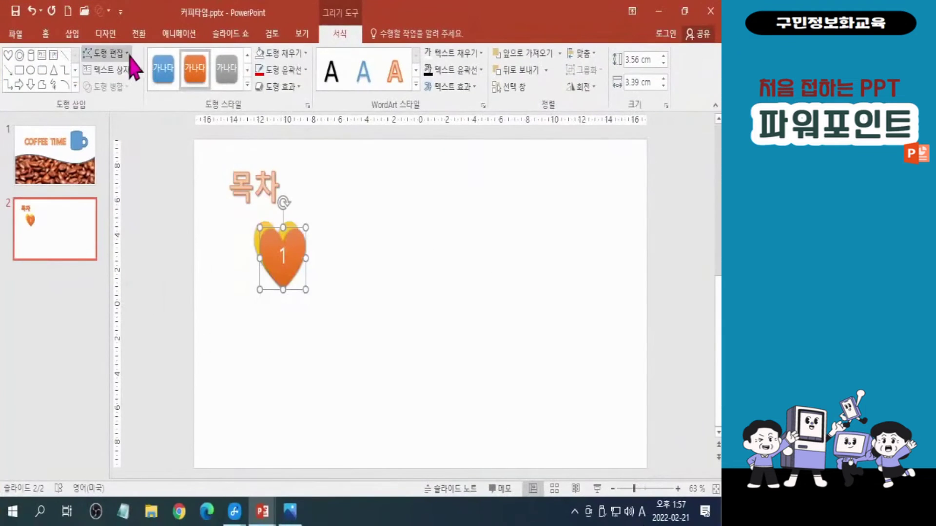
pyautogui.click(206, 93)
pyautogui.click(128, 73)
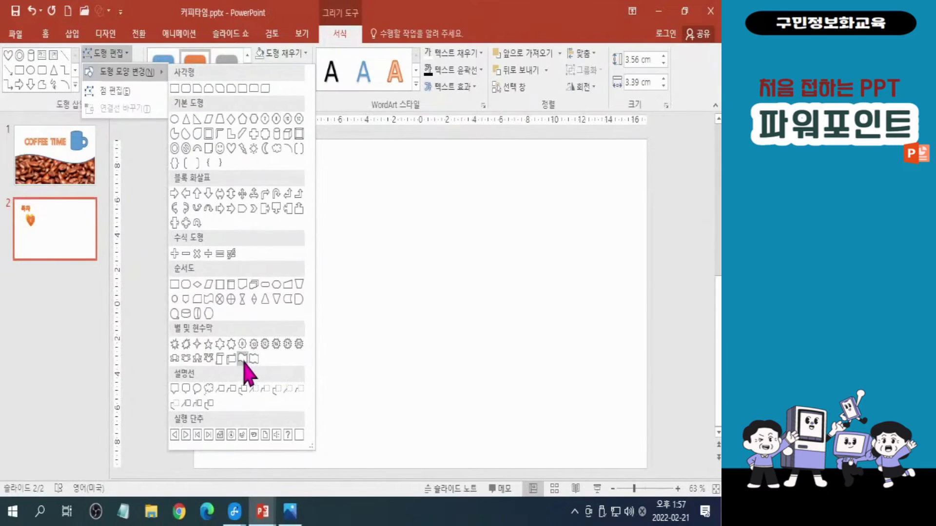
pyautogui.click(262, 334)
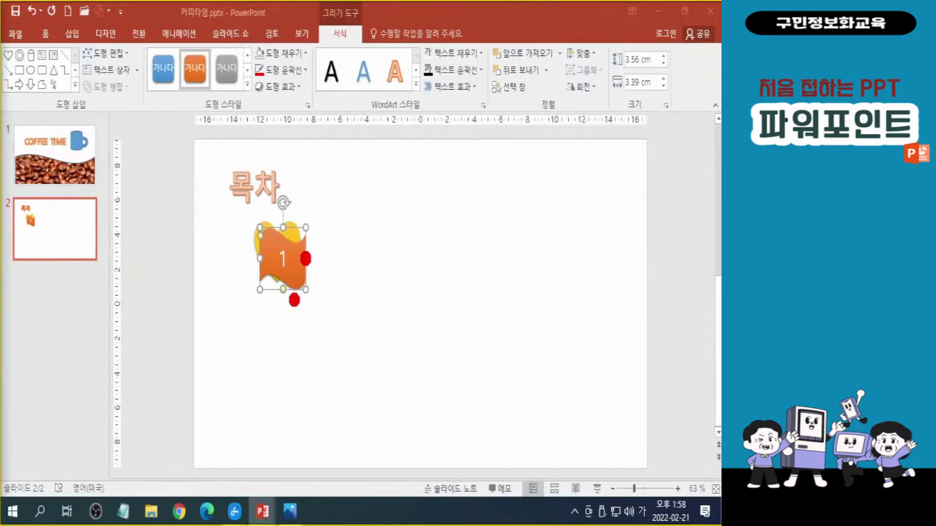
# Stretch the orange wave to about 21.72 cm wide and shift it slightly right so more of the gold heart shows.
pyautogui.moveTo(310, 259); pyautogui.dragTo(511, 259)
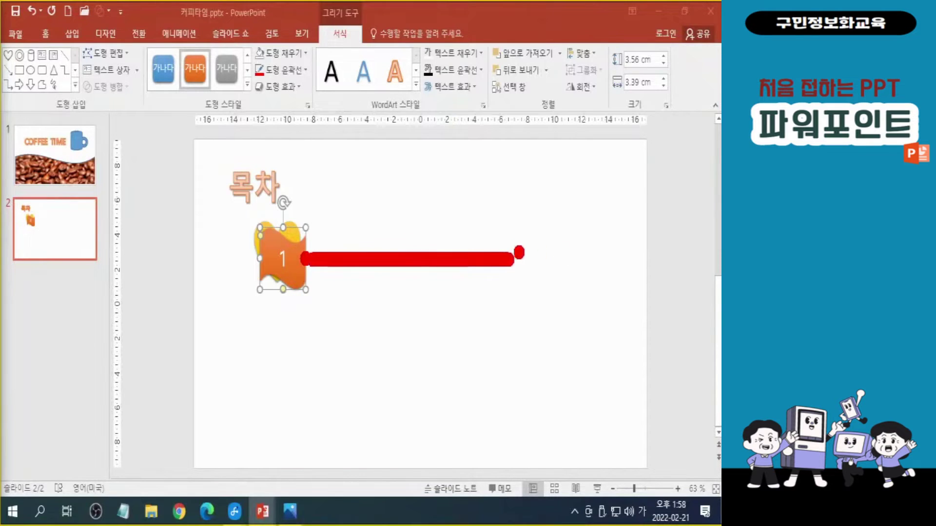
pyautogui.moveTo(500, 225)
pyautogui.mouseDown()
pyautogui.moveTo(511, 266)
pyautogui.moveTo(465, 311)
pyautogui.mouseUp()
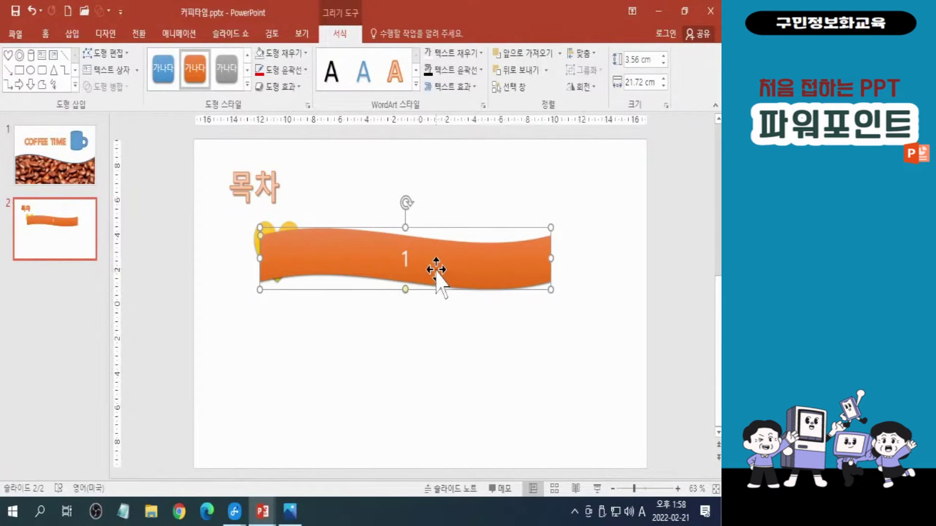
pyautogui.moveTo(437, 271)
pyautogui.mouseDown()
pyautogui.moveTo(409, 265)
pyautogui.moveTo(456, 265)
pyautogui.moveTo(433, 271)
pyautogui.mouseUp()
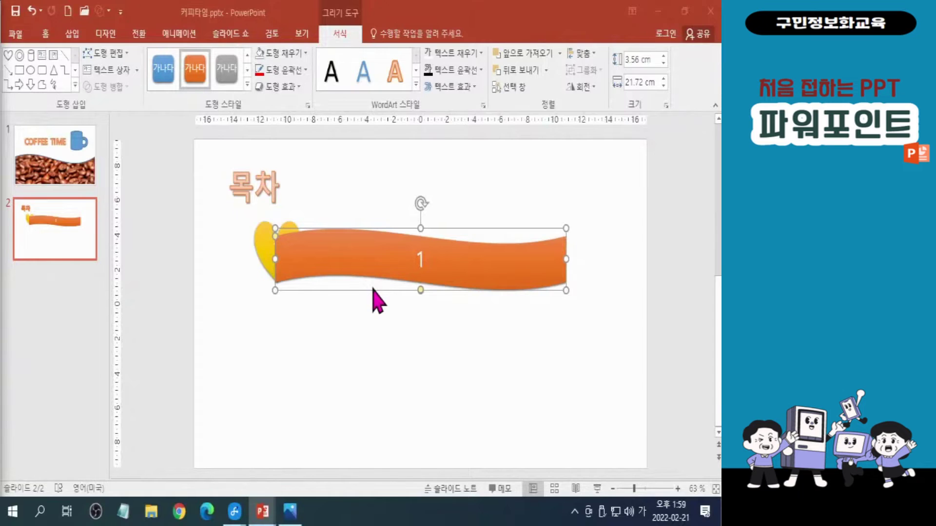
pyautogui.hotkey('ctrl', '2')
pyautogui.moveTo(294, 284)
pyautogui.mouseDown()
pyautogui.moveTo(262, 254)
pyautogui.moveTo(282, 209)
pyautogui.moveTo(310, 246)
pyautogui.moveTo(287, 274)
pyautogui.mouseUp()
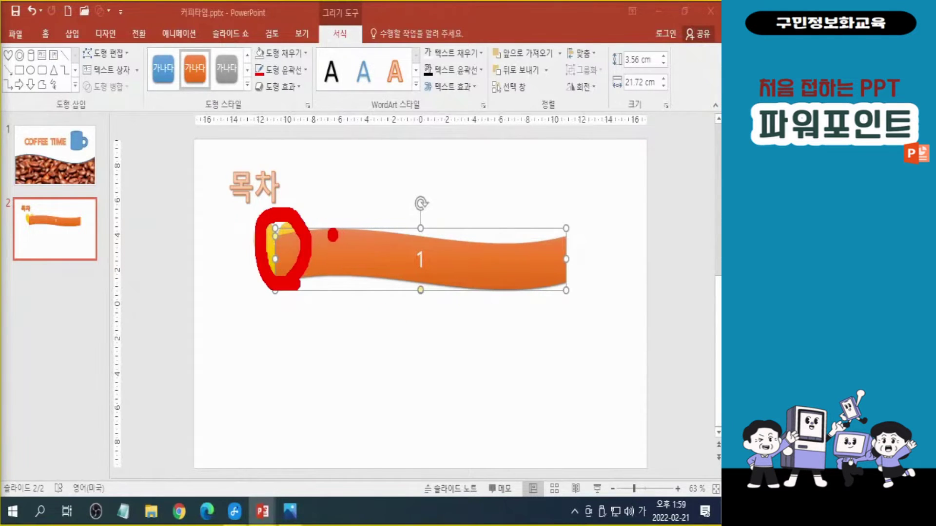
pyautogui.moveTo(282, 219); pyautogui.dragTo(345, 209)
pyautogui.moveTo(269, 190)
pyautogui.mouseDown()
pyautogui.moveTo(311, 200)
pyautogui.moveTo(356, 181)
pyautogui.moveTo(361, 275)
pyautogui.mouseUp()
pyautogui.moveTo(321, 233); pyautogui.dragTo(354, 256)
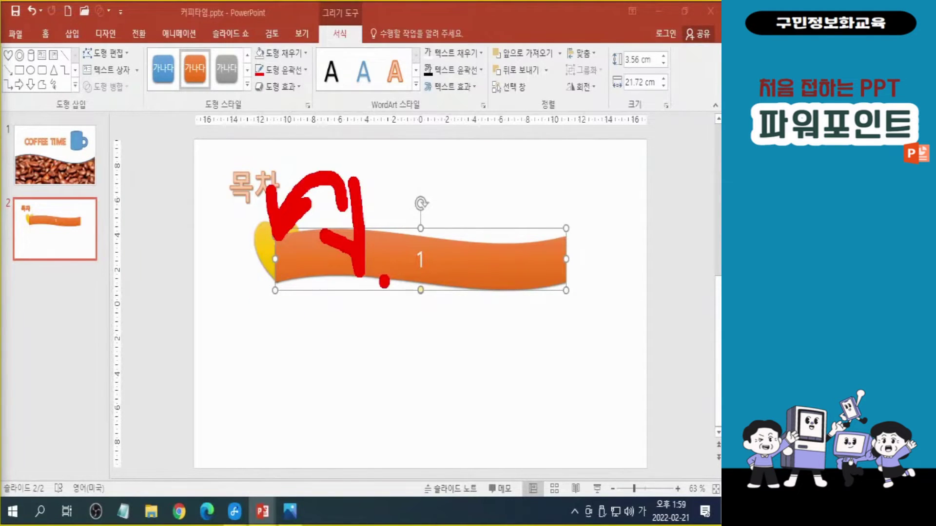
pyautogui.press('Escape')
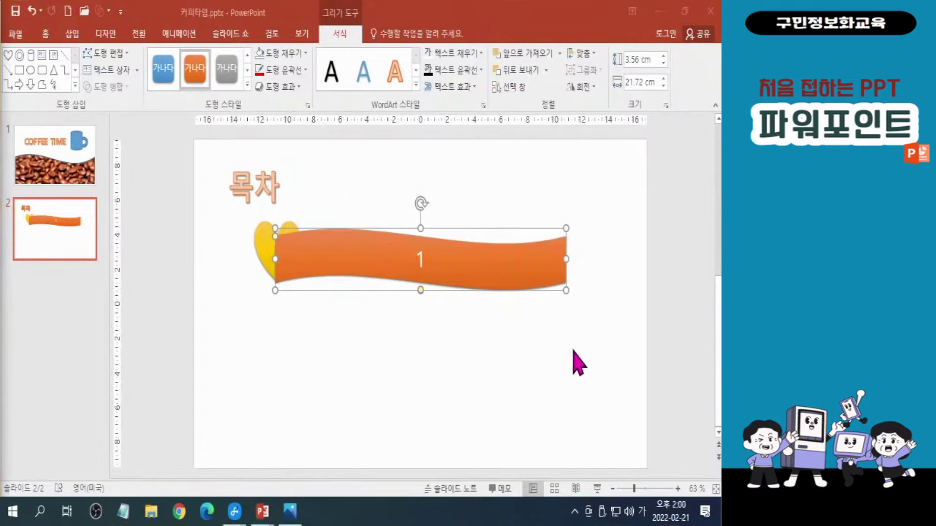
# Send the orange wave to the back so it lies behind the gold heart.
pyautogui.click(445, 284)
pyautogui.click(445, 286)
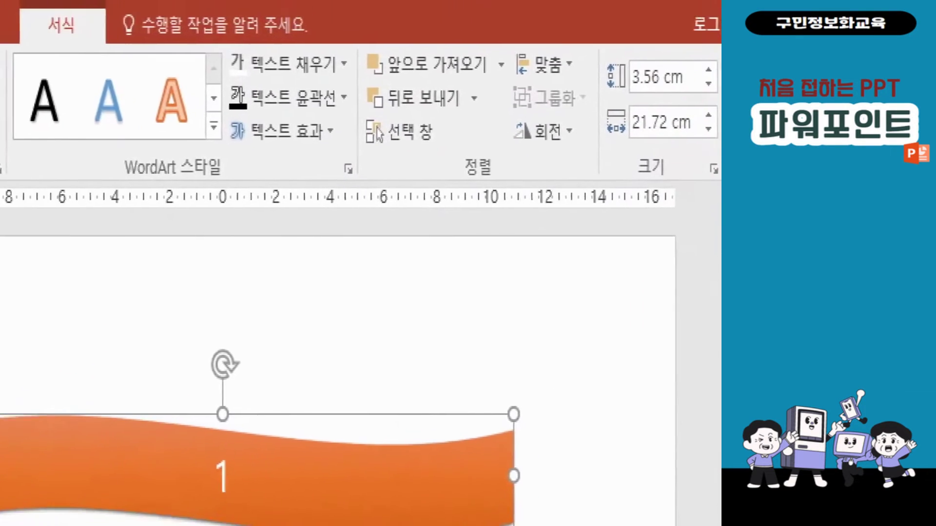
pyautogui.moveTo(463, 199); pyautogui.dragTo(520, 200)
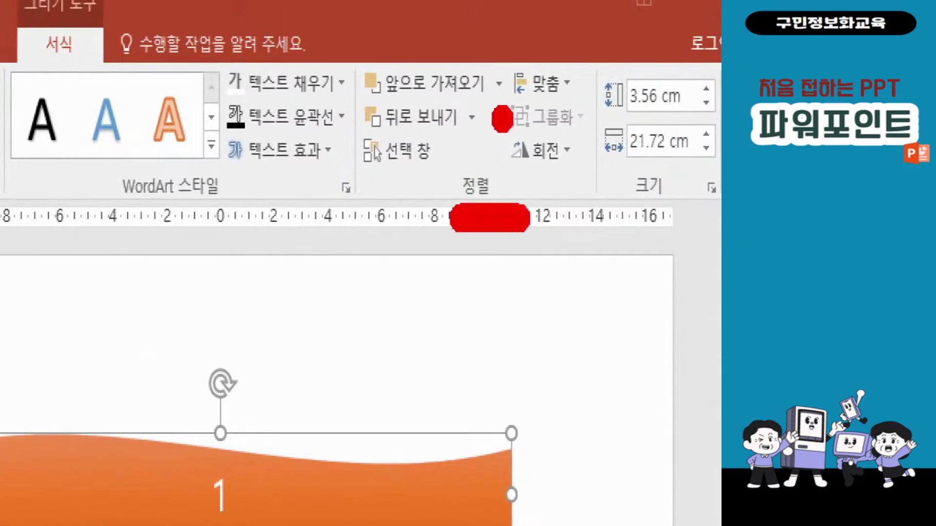
pyautogui.moveTo(488, 121); pyautogui.dragTo(495, 142)
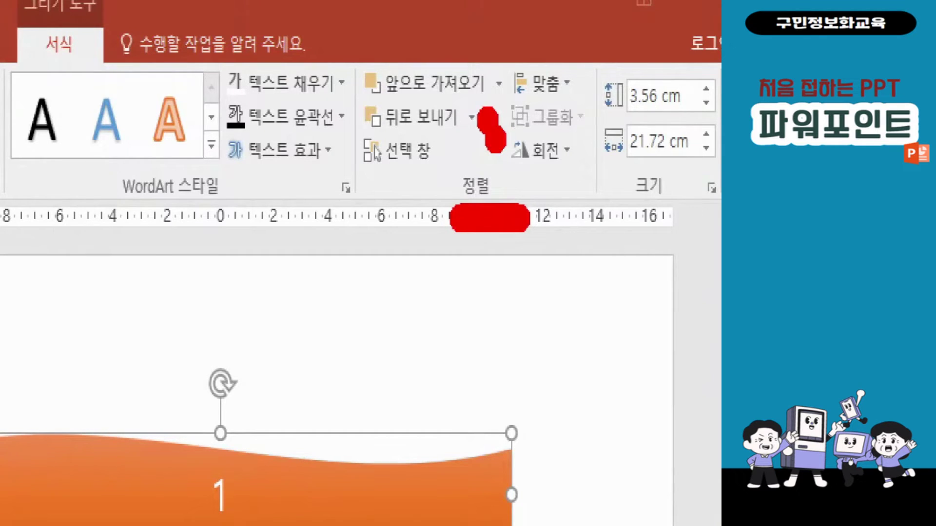
pyautogui.click(470, 116)
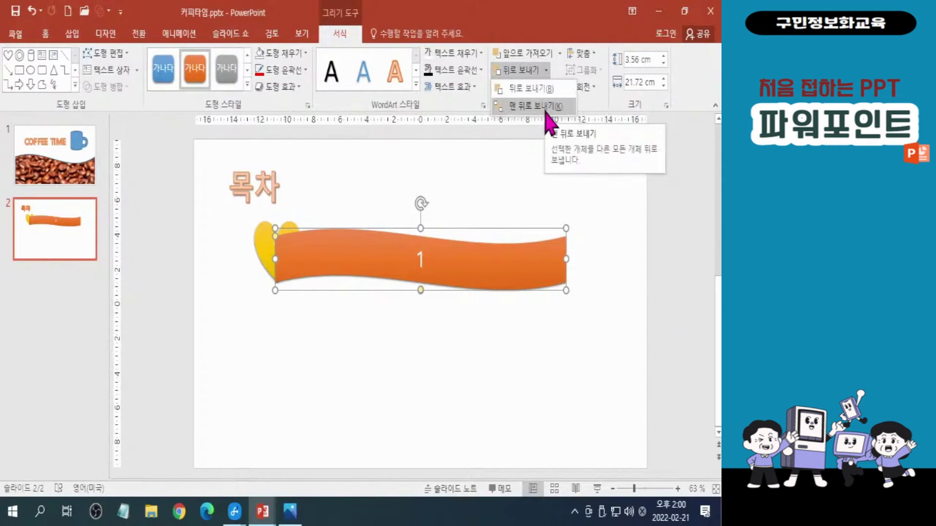
pyautogui.click(475, 207)
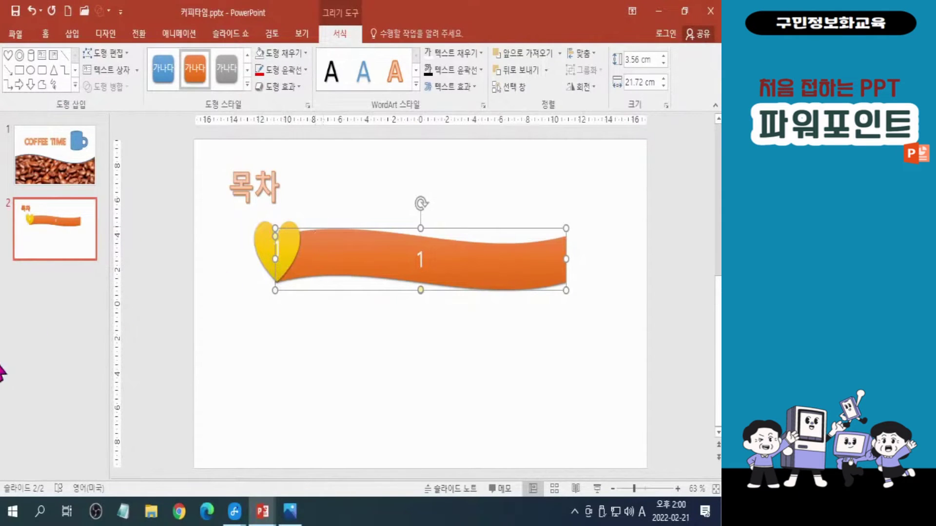
# Nudge the orange wave slightly up behind the gold heart and extend its right end further right.
pyautogui.press('Hangul')
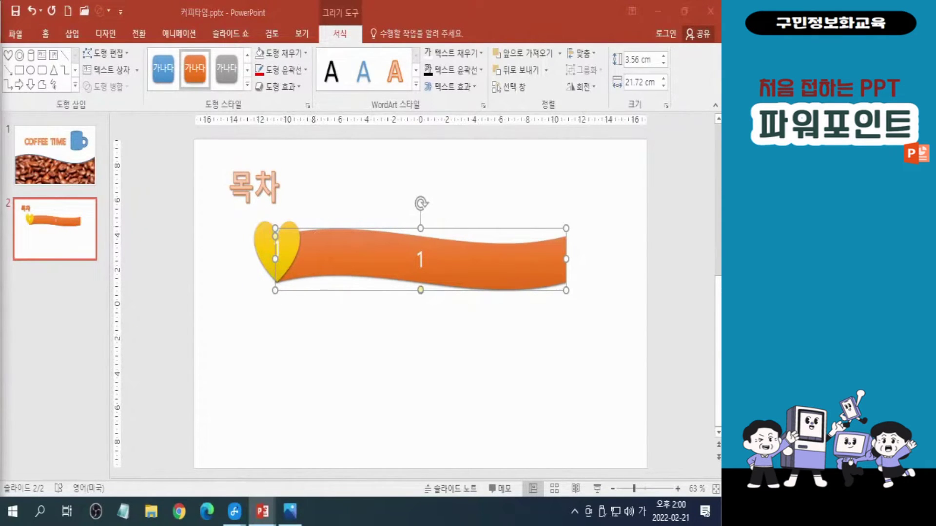
pyautogui.click(355, 265)
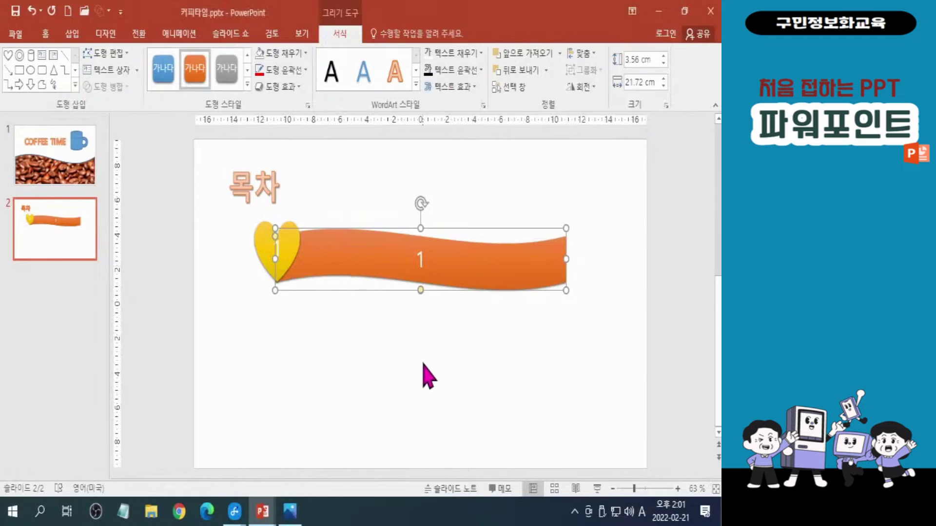
pyautogui.click(434, 288)
pyautogui.click(435, 277)
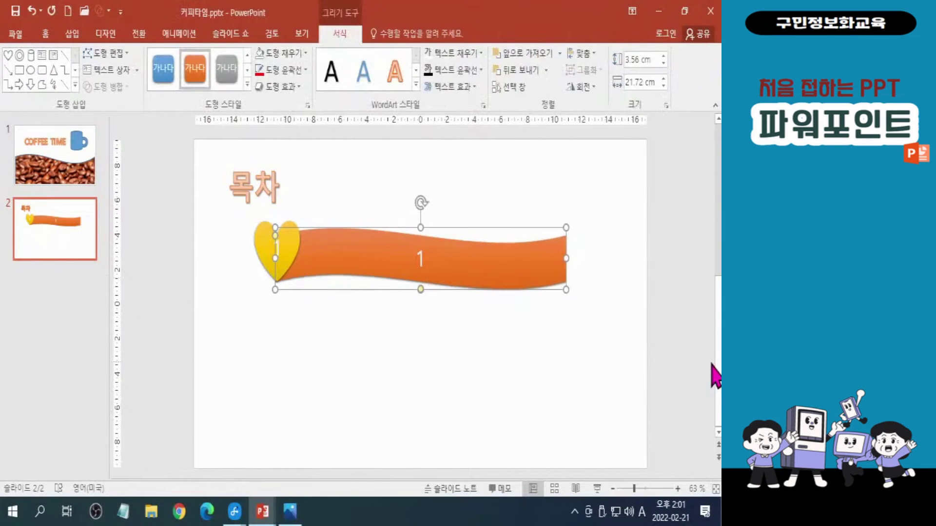
pyautogui.press('Up')
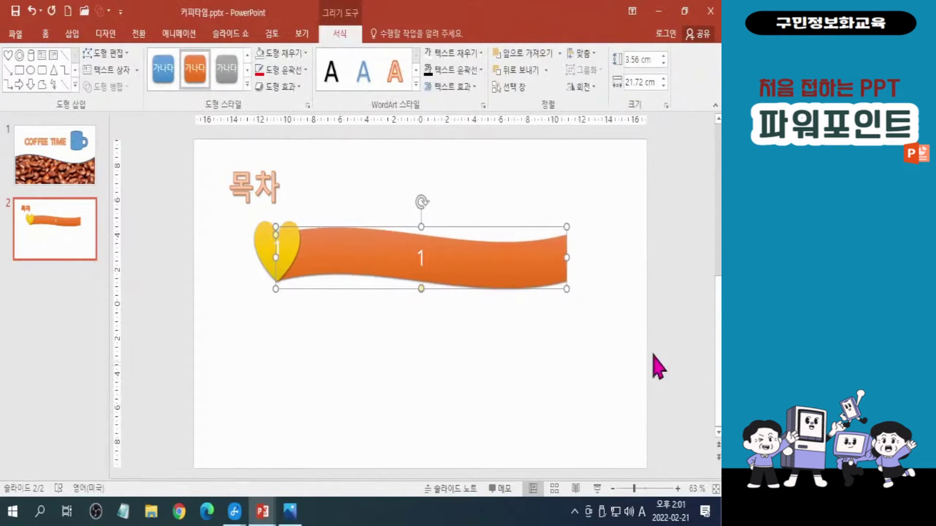
pyautogui.click(469, 226)
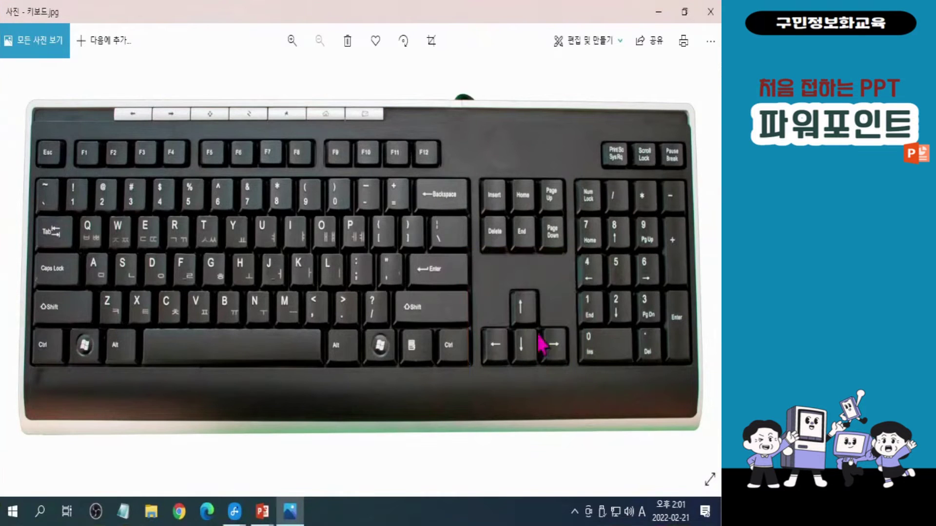
pyautogui.click(660, 12)
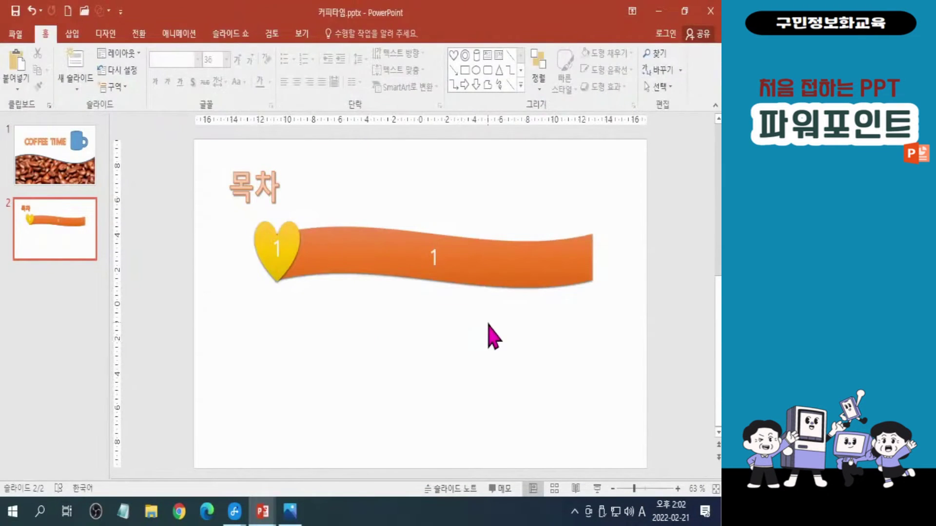
# Preview the 목차 slide as a slide show, then return to editing.
pyautogui.hotkey('shift', 'F5')
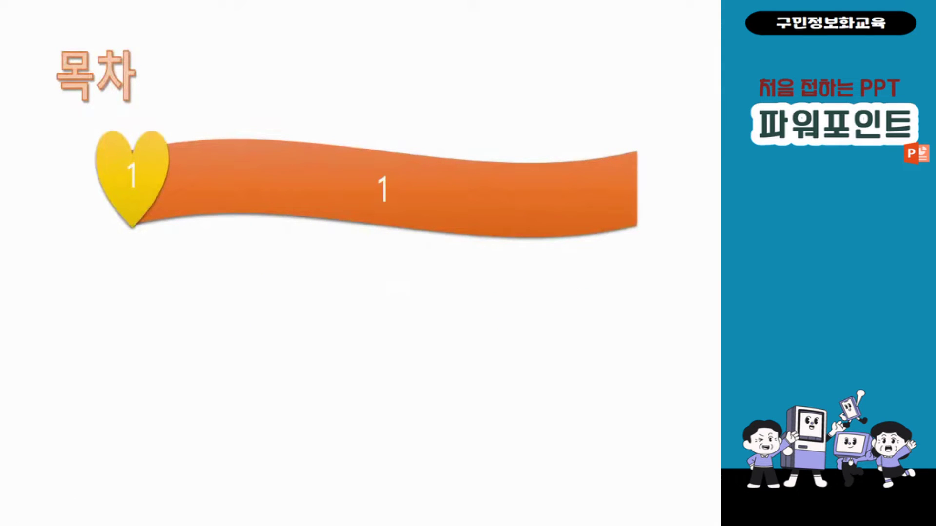
pyautogui.press('Right')
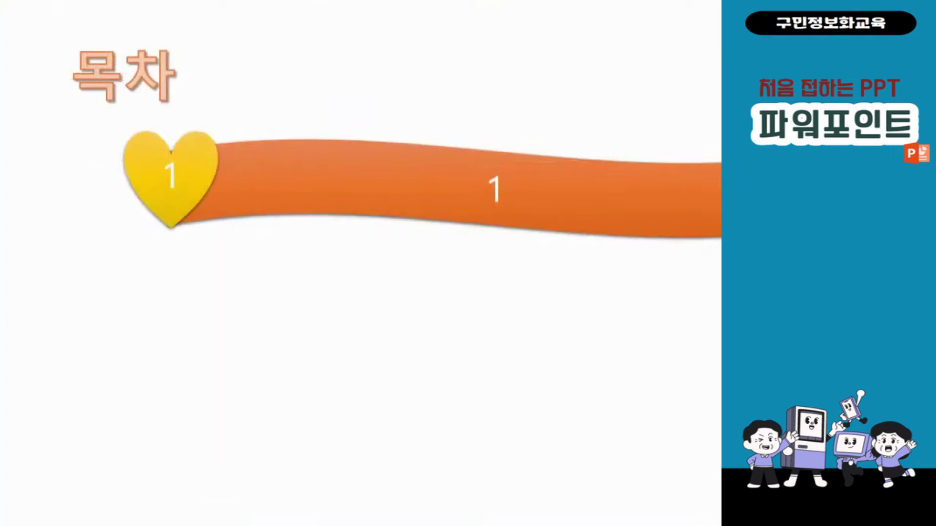
pyautogui.click(360, 385)
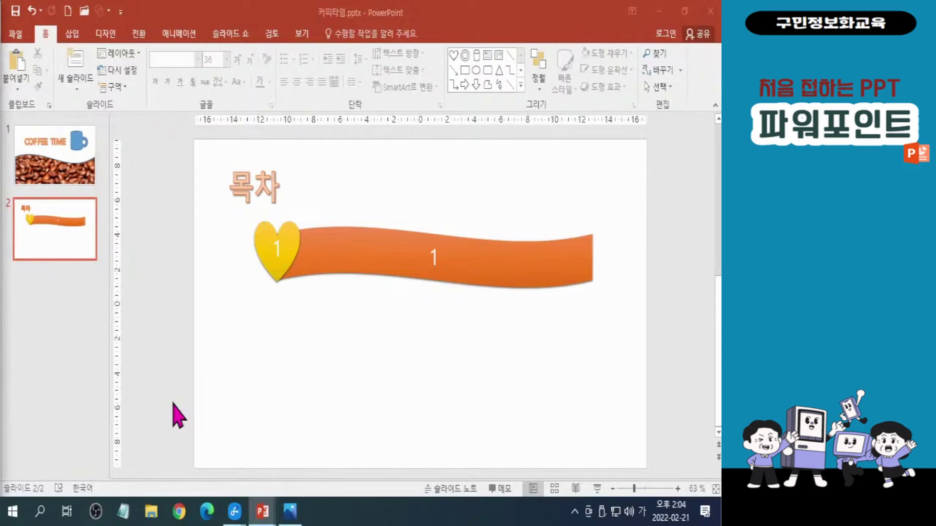
pyautogui.click(405, 316)
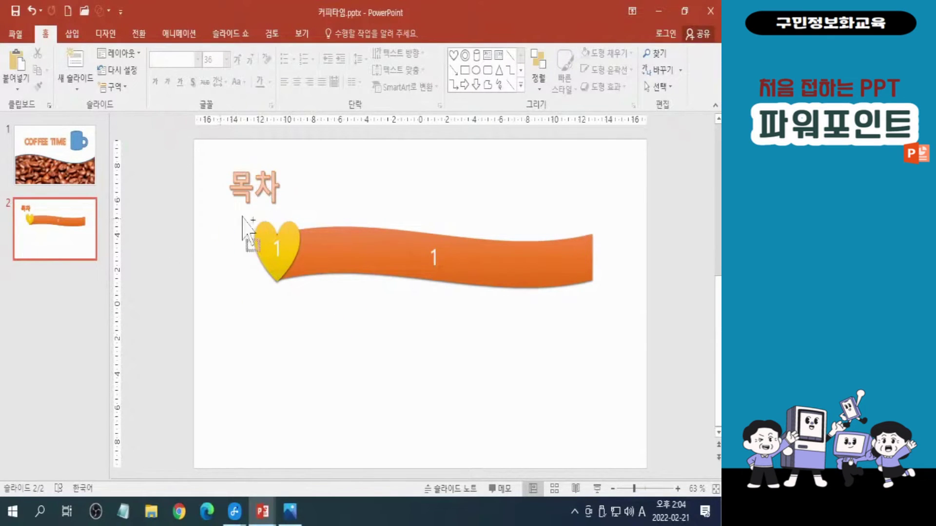
pyautogui.click(623, 303)
pyautogui.click(242, 189)
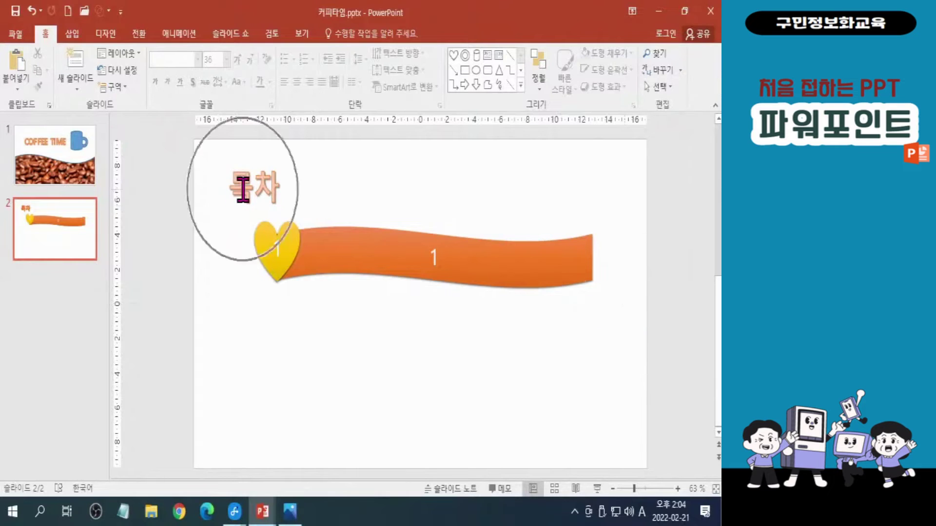
pyautogui.click(620, 315)
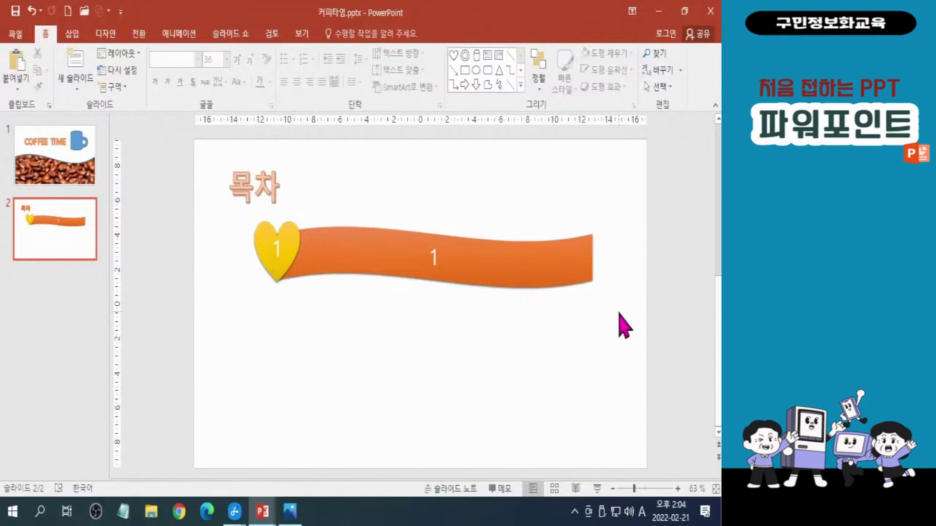
pyautogui.press('ctrl')
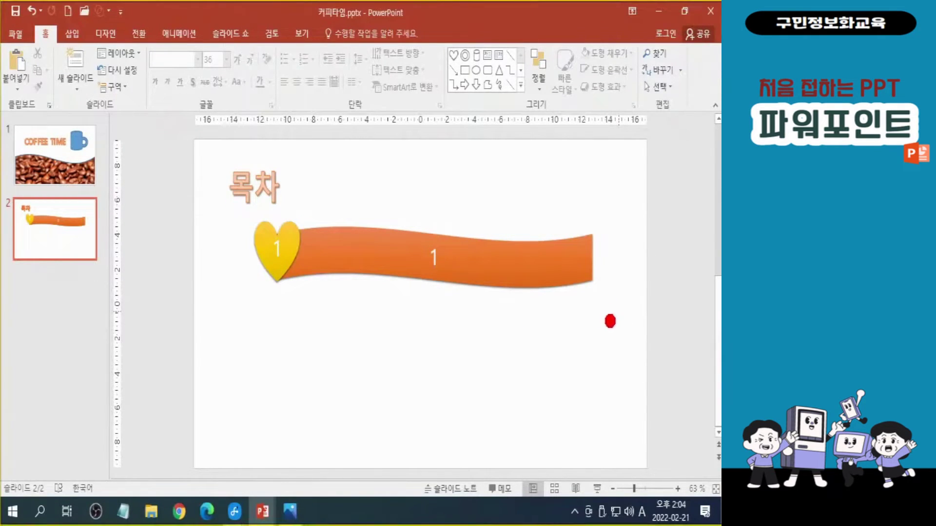
pyautogui.moveTo(610, 321)
pyautogui.mouseDown()
pyautogui.moveTo(464, 292)
pyautogui.moveTo(252, 230)
pyautogui.moveTo(263, 280)
pyautogui.mouseUp()
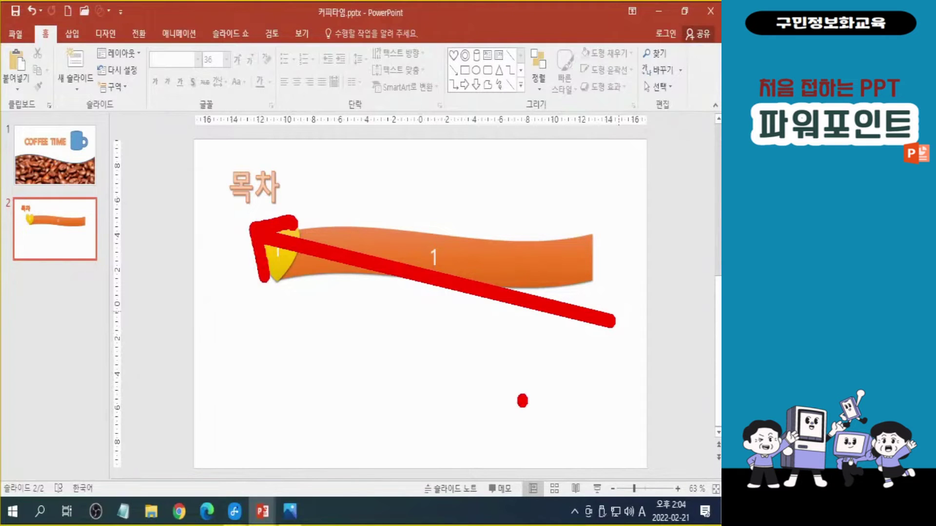
# Try grouping the gold heart and the orange wave banner into one object, and undo the grouping.
pyautogui.press('Escape')
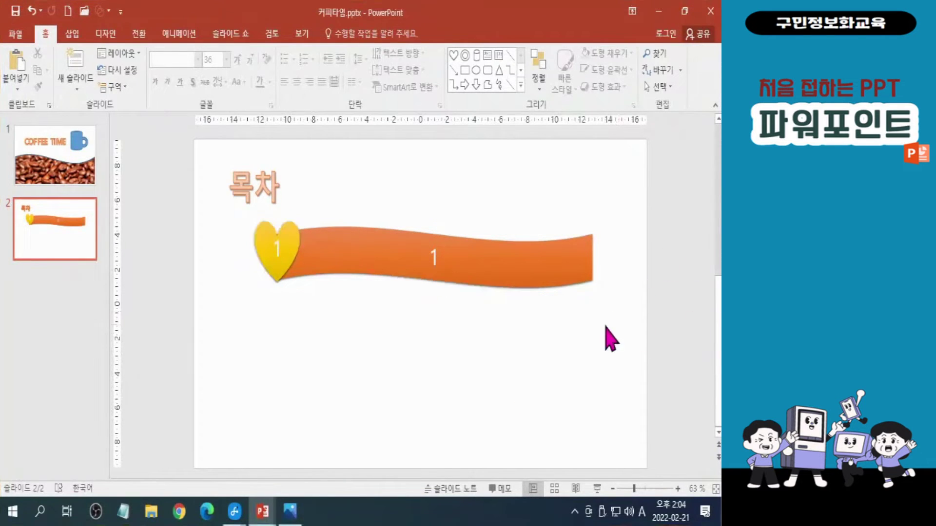
pyautogui.moveTo(610, 330)
pyautogui.mouseDown()
pyautogui.moveTo(236, 199)
pyautogui.moveTo(271, 218)
pyautogui.moveTo(229, 194)
pyautogui.moveTo(344, 252)
pyautogui.moveTo(227, 233)
pyautogui.moveTo(215, 213)
pyautogui.moveTo(403, 260)
pyautogui.moveTo(269, 195)
pyautogui.moveTo(240, 198)
pyautogui.moveTo(240, 179)
pyautogui.mouseUp()
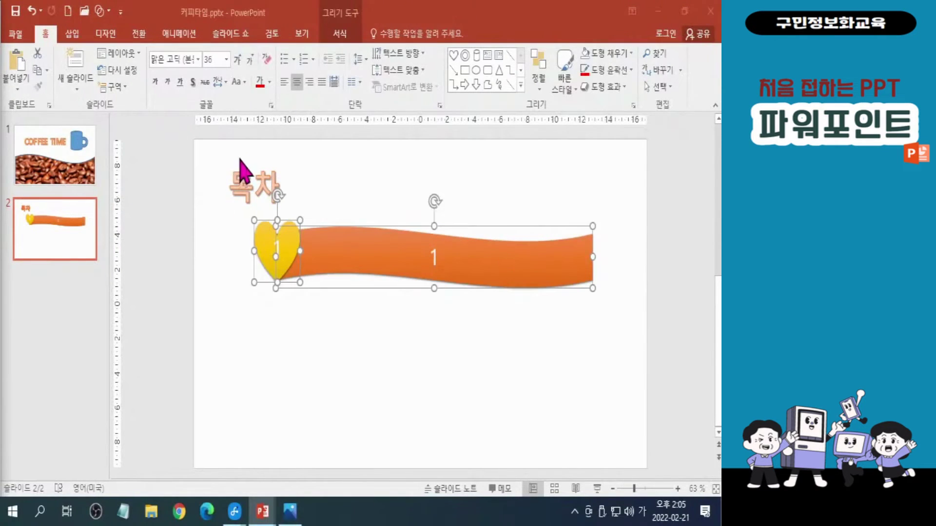
pyautogui.click(338, 35)
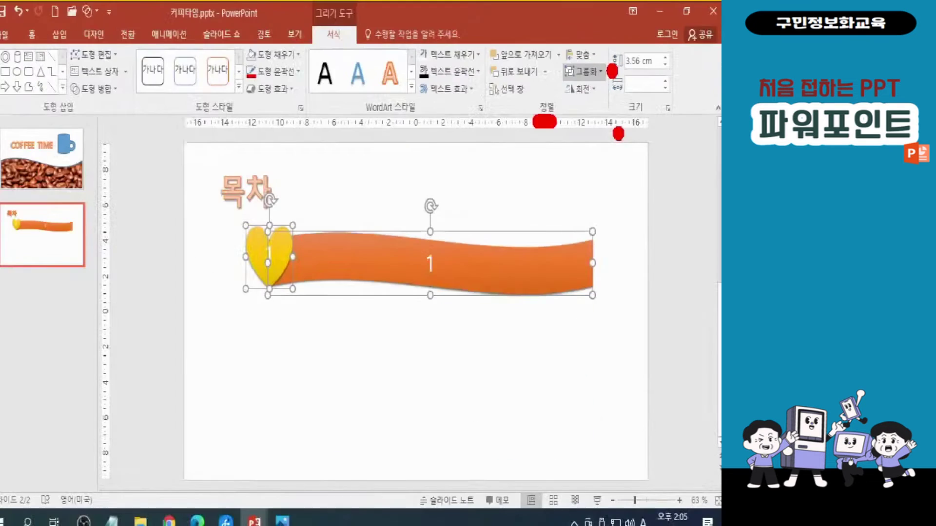
pyautogui.click(582, 102)
pyautogui.click(583, 103)
pyautogui.click(590, 73)
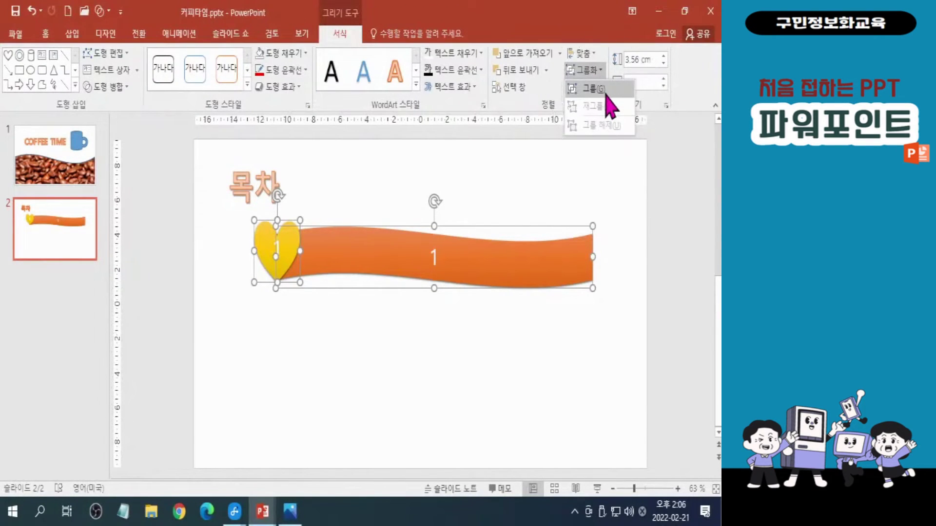
pyautogui.click(604, 90)
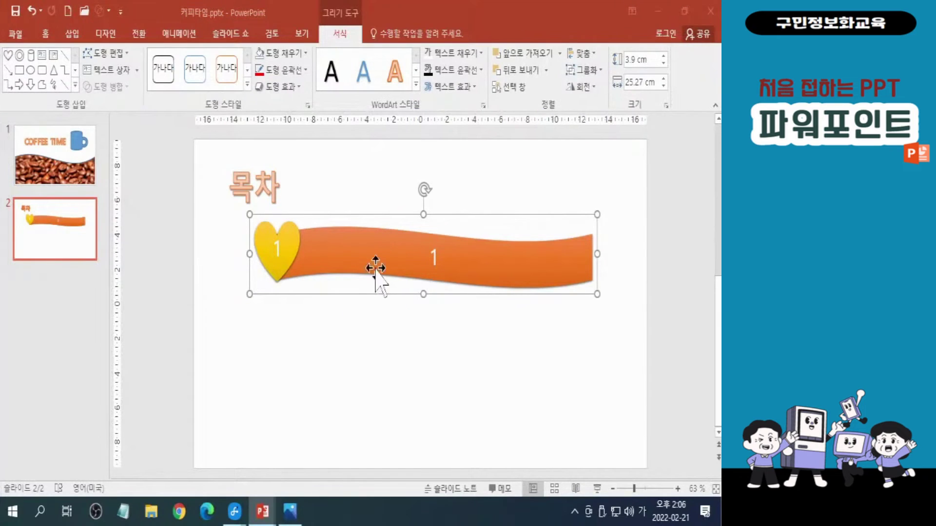
pyautogui.hotkey('ctrl', 'z')
# Duplicate the gold heart and orange wave directly below the originals, and group the upper heart and wave.
pyautogui.moveTo(404, 273); pyautogui.dragTo(413, 390)
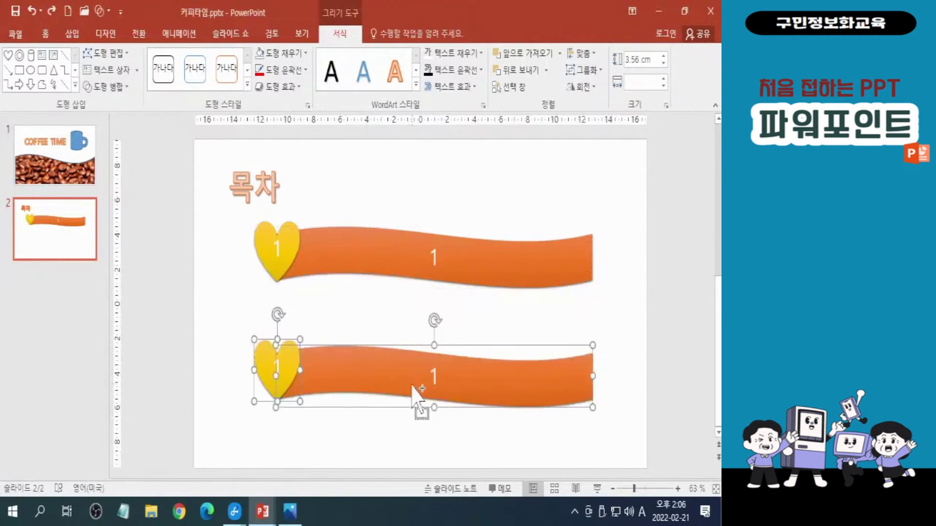
pyautogui.click(278, 250)
pyautogui.keyDown('shift'); pyautogui.click(441, 251); pyautogui.keyUp('shift')
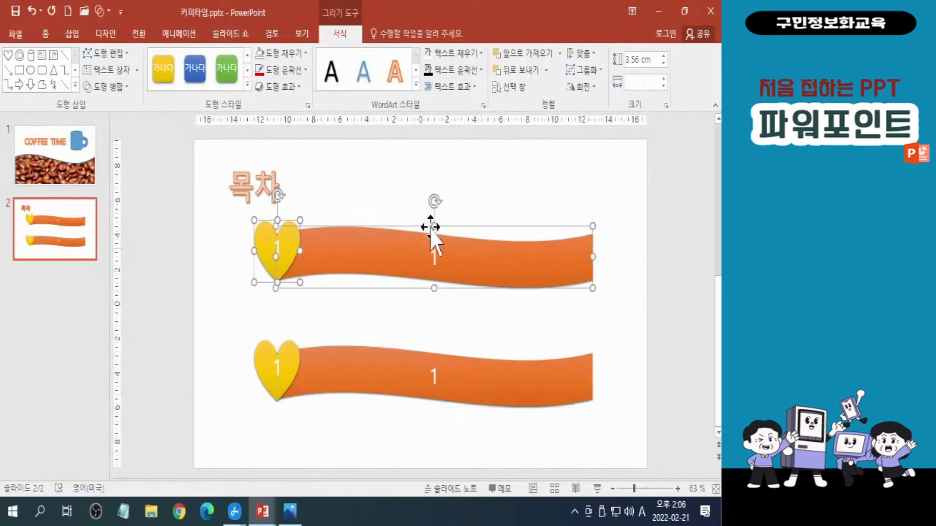
pyautogui.click(588, 71)
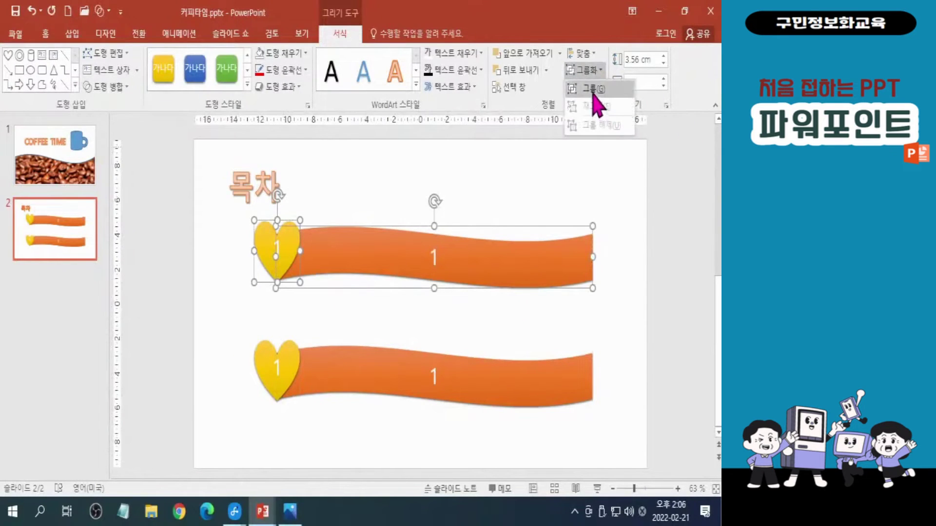
pyautogui.click(592, 89)
# Preview merging the lower gold heart and orange wave into a single shape with the 병합 (Union) option.
pyautogui.click(225, 336)
pyautogui.moveTo(226, 336); pyautogui.dragTo(650, 454)
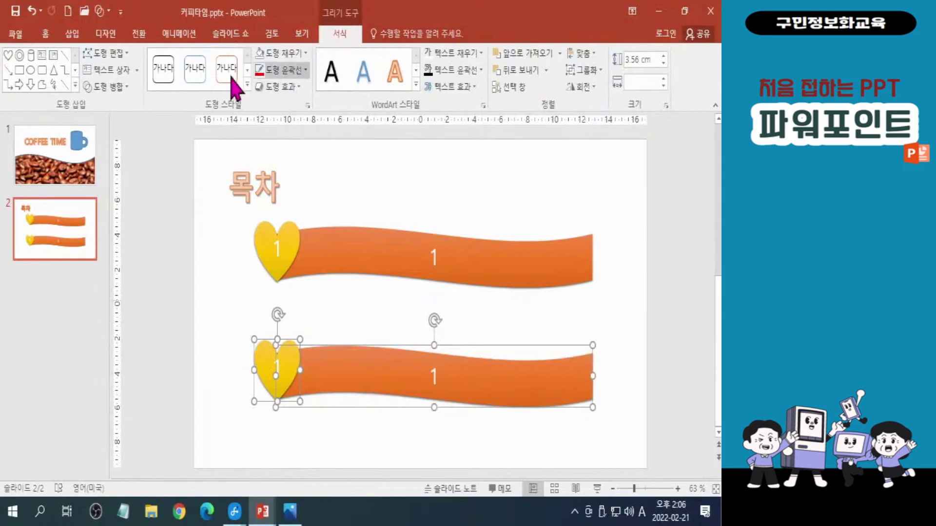
pyautogui.click(106, 86)
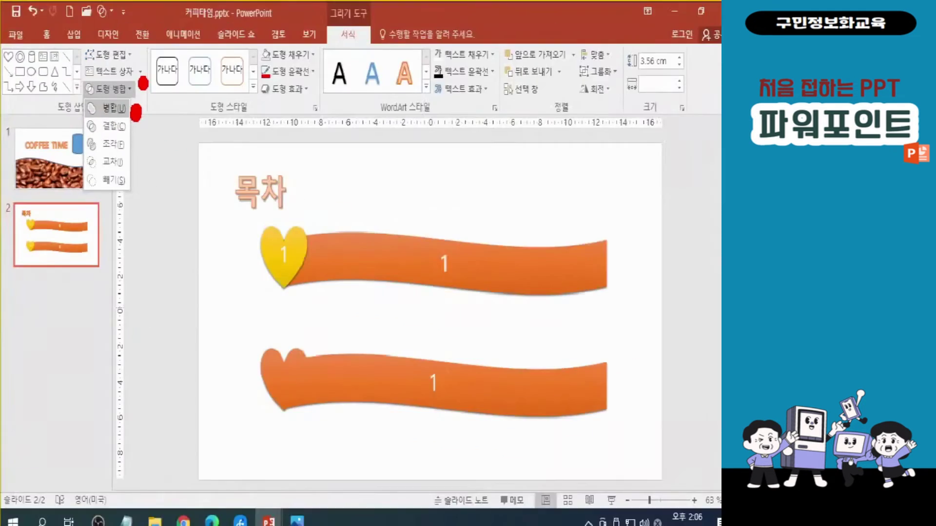
pyautogui.click(161, 100)
pyautogui.click(110, 87)
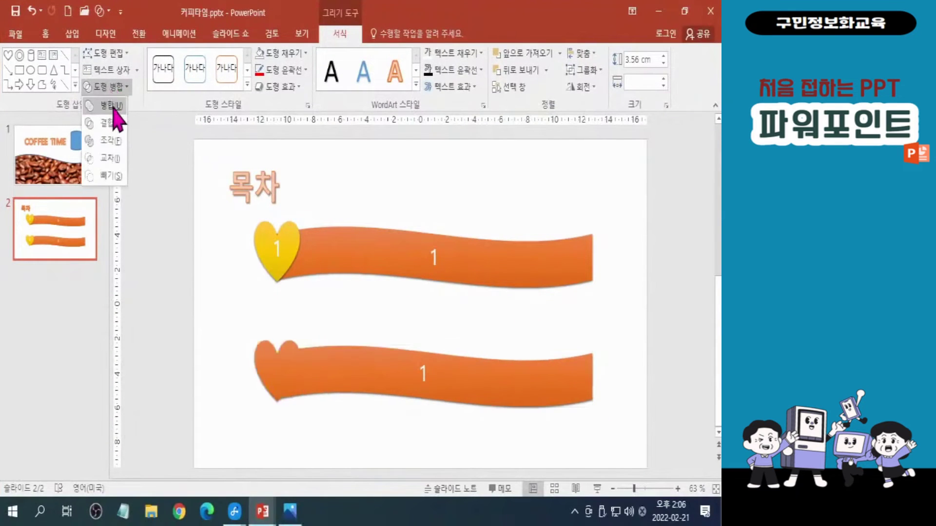
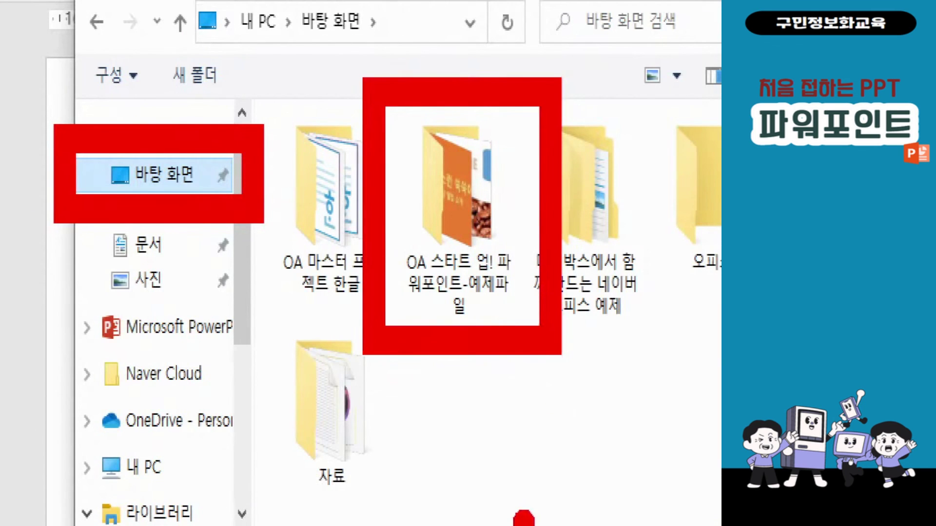
# Fill the middle band of the blue ellipse with the picture 불꽃.jpg from the 준비파일 > 7장 example folder.
pyautogui.doubleClick(458, 195)
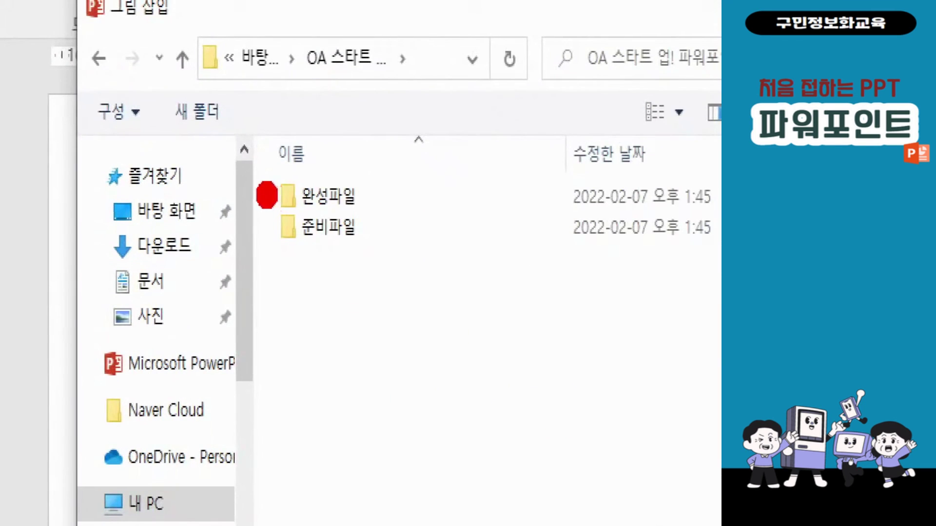
pyautogui.doubleClick(329, 227)
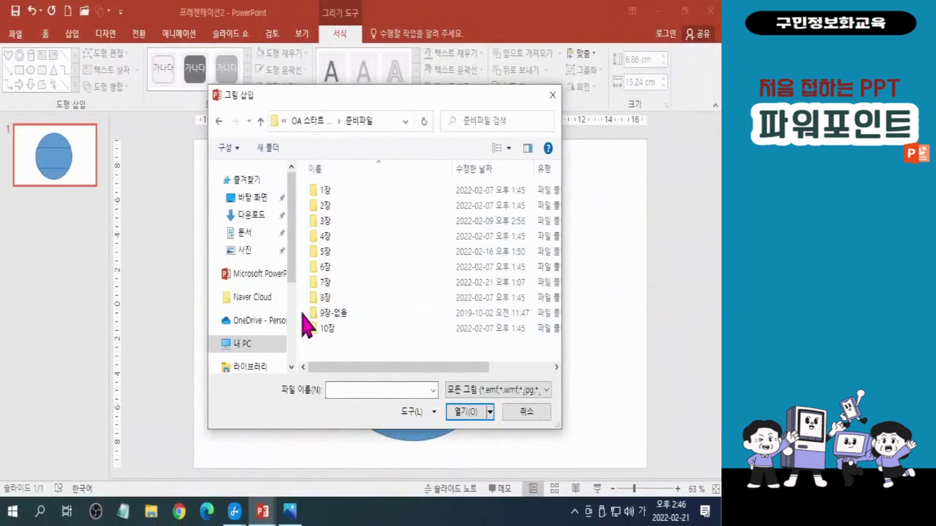
pyautogui.doubleClick(325, 283)
pyautogui.click(343, 226)
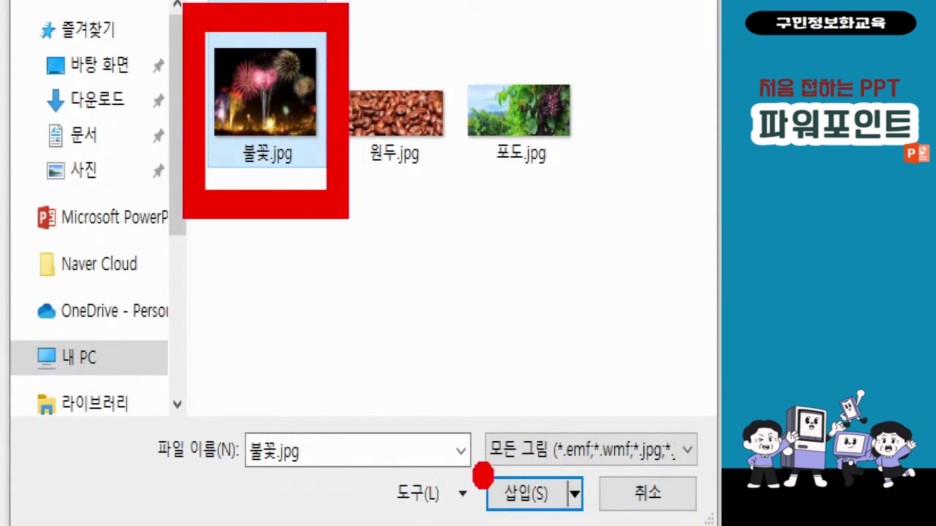
pyautogui.click(519, 493)
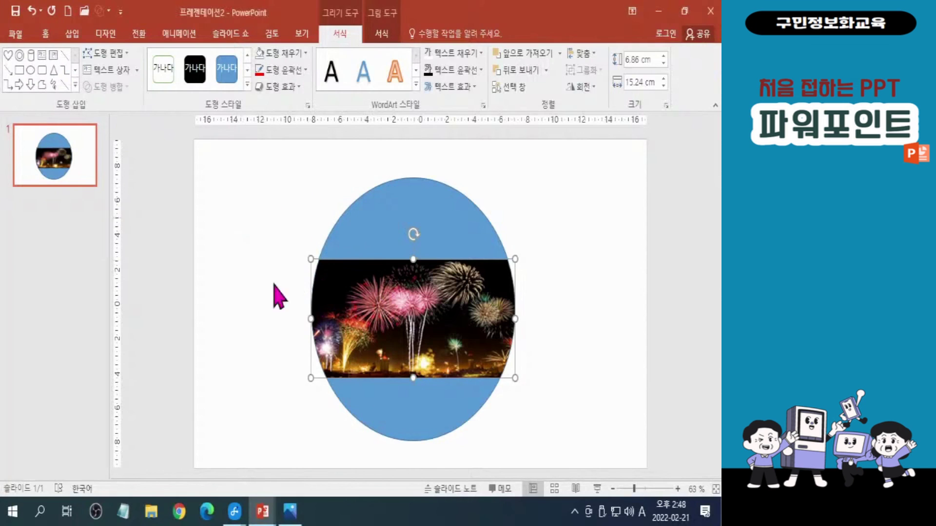
pyautogui.click(255, 233)
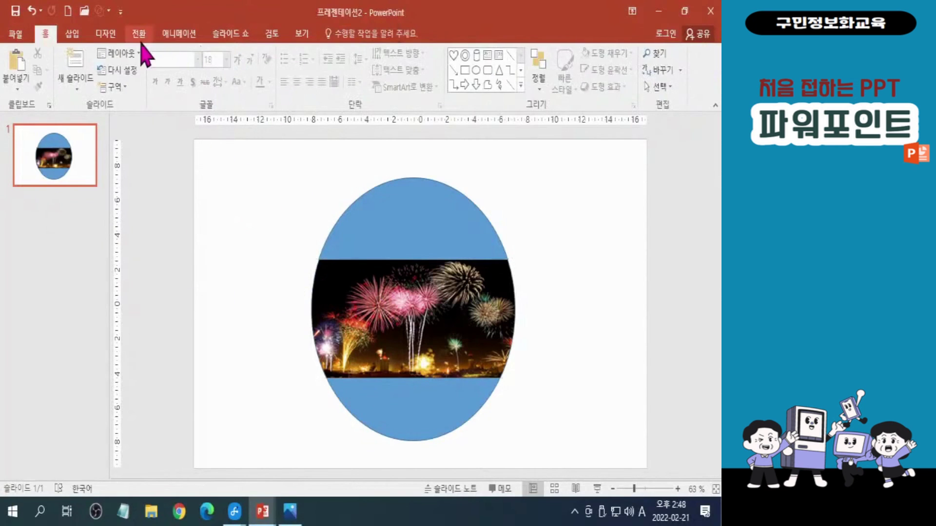
# Insert a text box in the empty area to the upper left of the ellipse with font size 80.
pyautogui.click(72, 34)
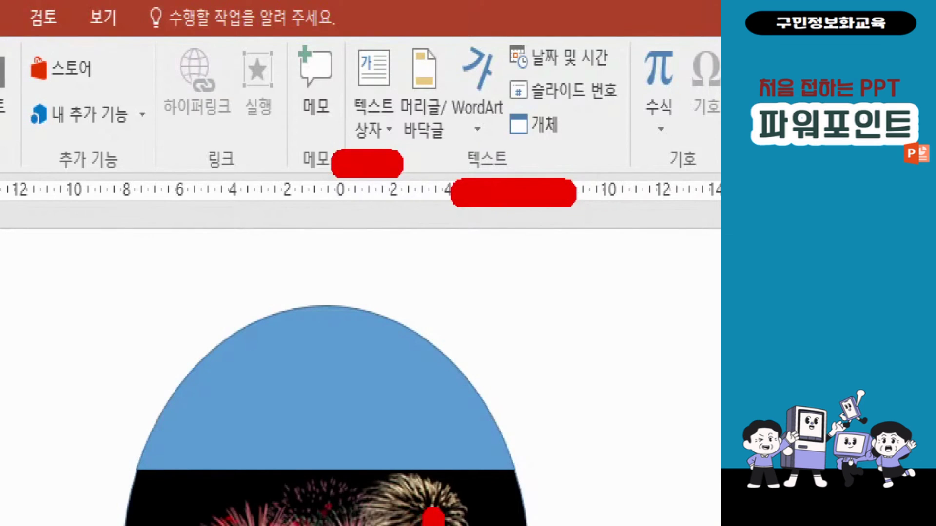
pyautogui.click(373, 98)
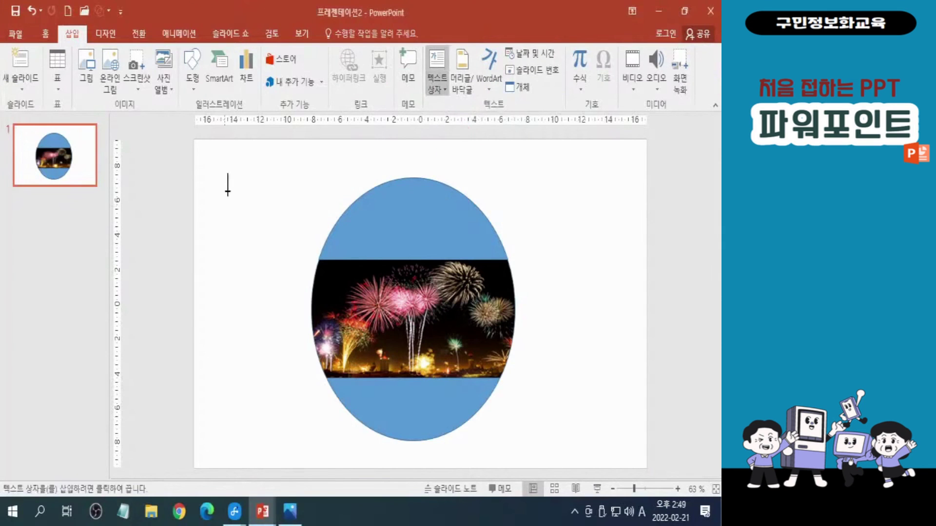
pyautogui.press('ctrl')
pyautogui.press('ctrl')
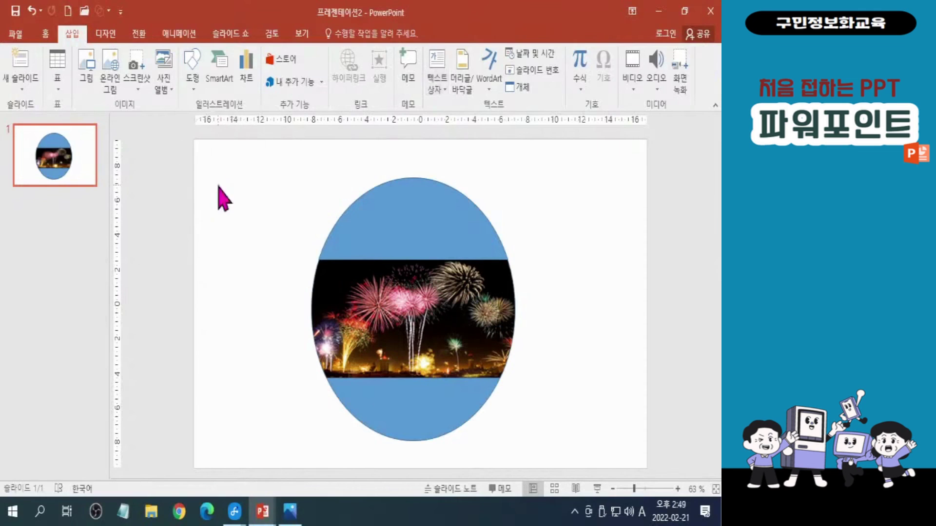
pyautogui.click(217, 184)
pyautogui.click(227, 59)
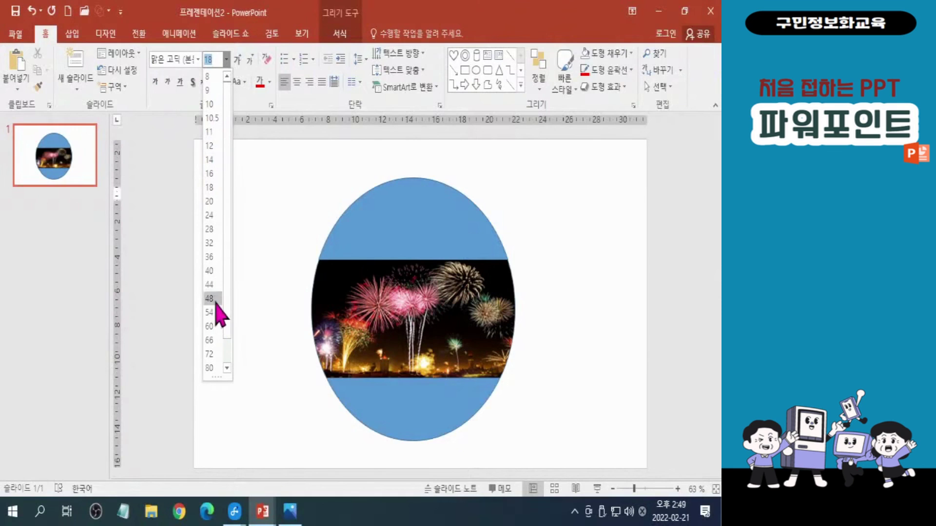
pyautogui.click(215, 285)
pyautogui.click(226, 60)
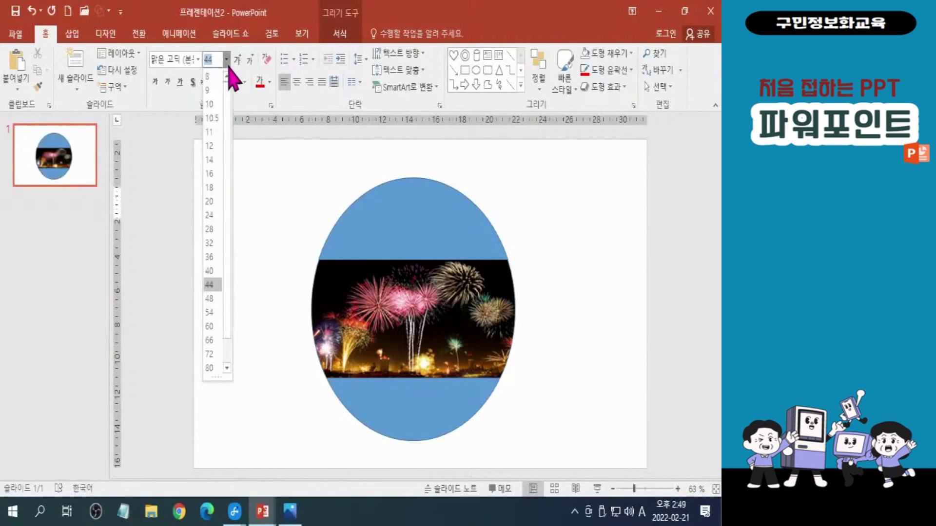
pyautogui.click(214, 369)
pyautogui.write('ddd')
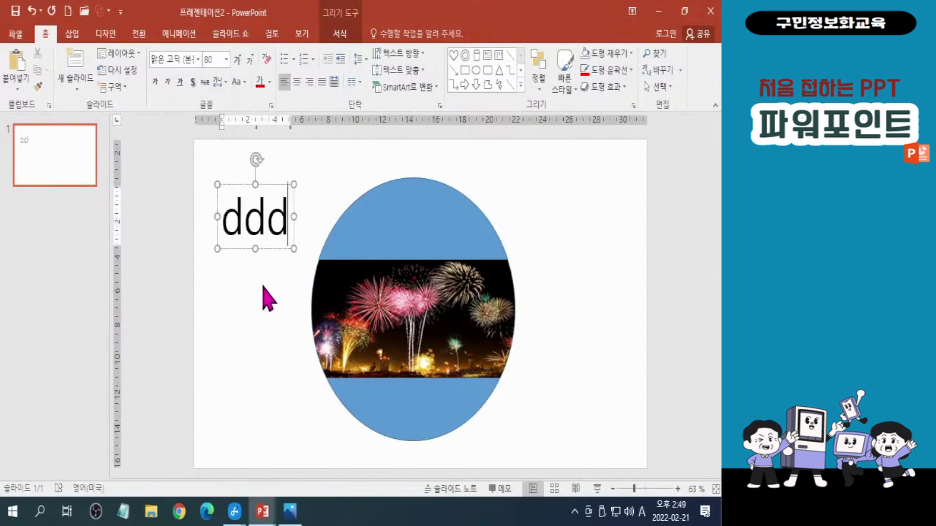
pyautogui.press('BackSpace')
pyautogui.press('BackSpace')
pyautogui.press('BackSpace')
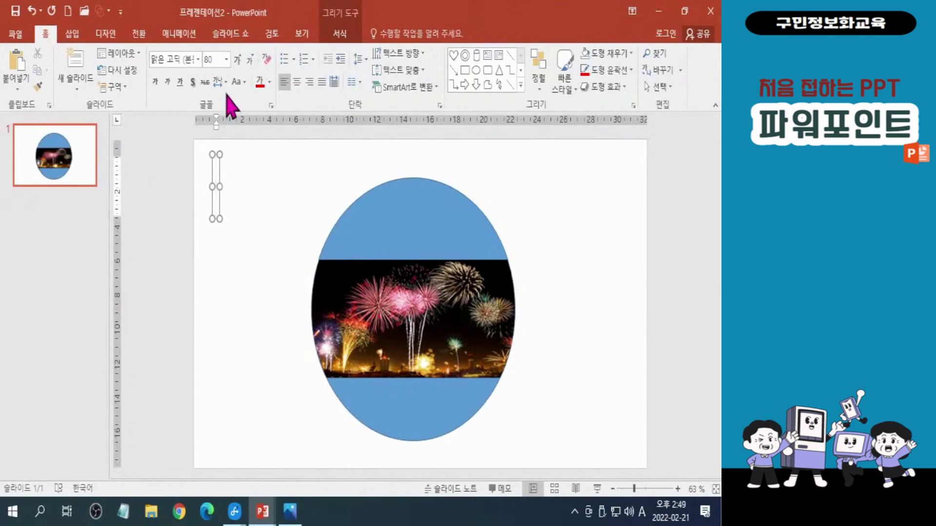
# Enter the title 한강불꽃축제 in the text box at font size 80.
pyautogui.click(226, 61)
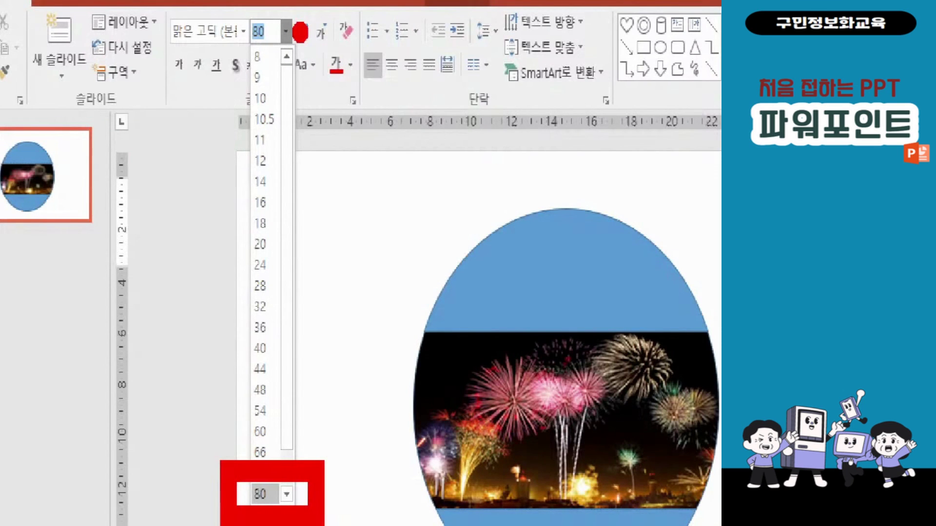
pyautogui.click(260, 494)
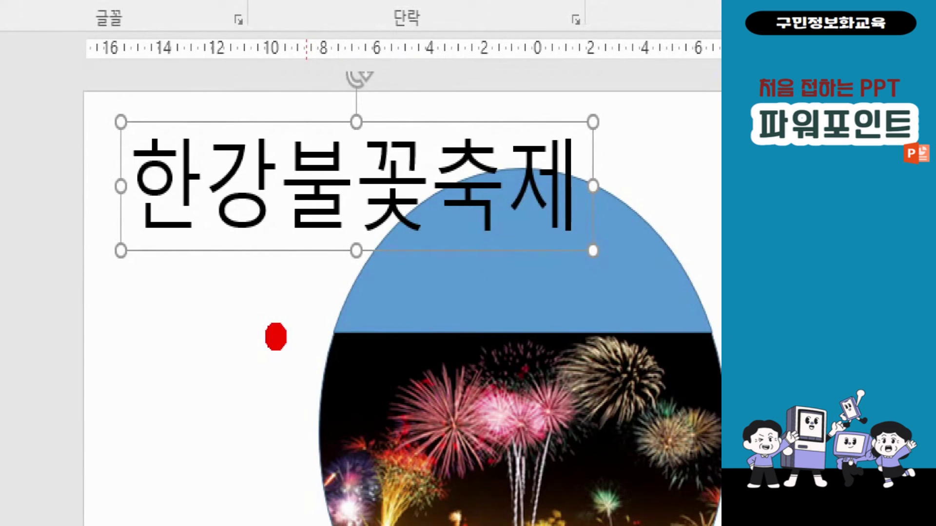
pyautogui.moveTo(214, 290)
pyautogui.mouseDown()
pyautogui.moveTo(161, 260)
pyautogui.moveTo(209, 185)
pyautogui.moveTo(197, 281)
pyautogui.moveTo(251, 289)
pyautogui.mouseUp()
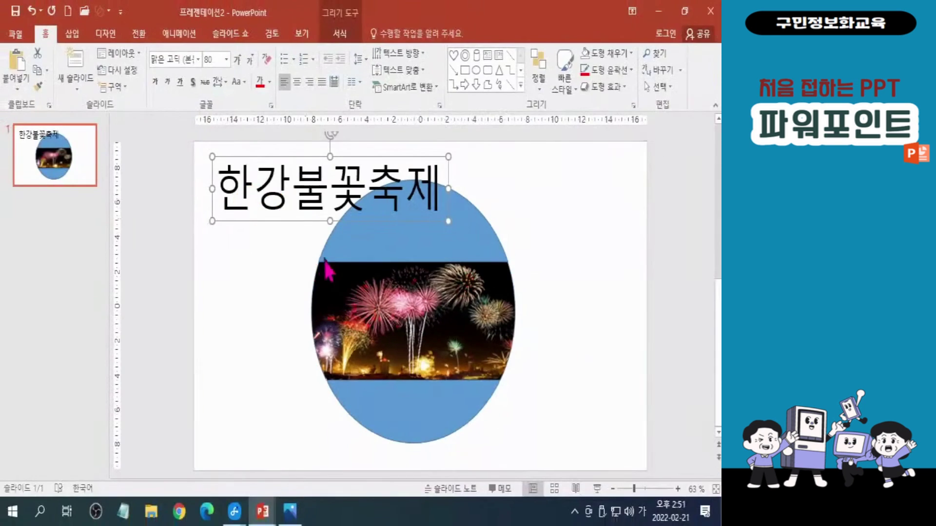
# Move the 한강불꽃축제 title onto the centre of the fireworks picture and reduce its font size to 72.
pyautogui.moveTo(199, 250); pyautogui.dragTo(384, 480)
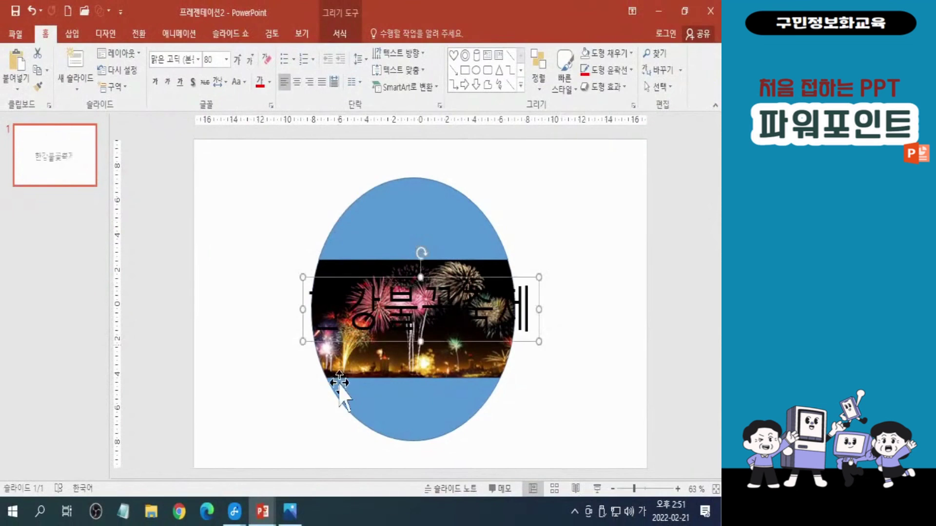
pyautogui.click(226, 59)
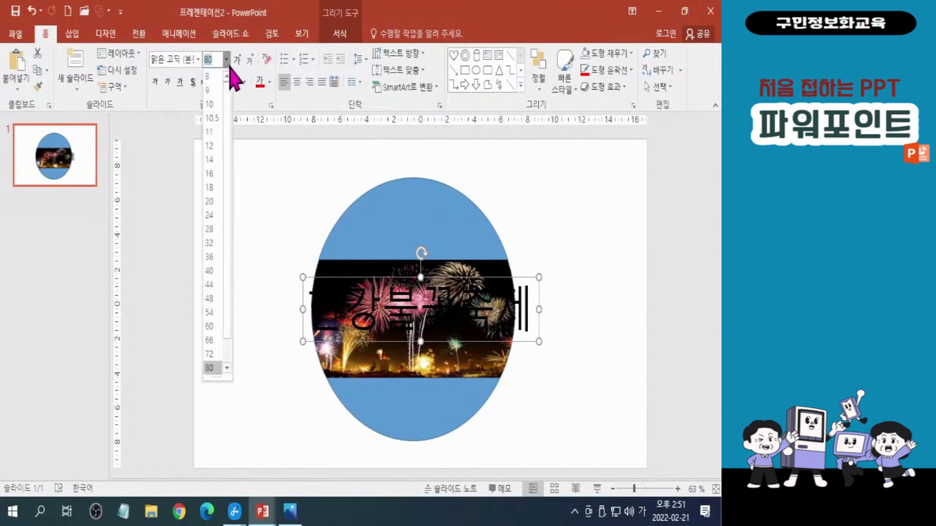
pyautogui.click(216, 354)
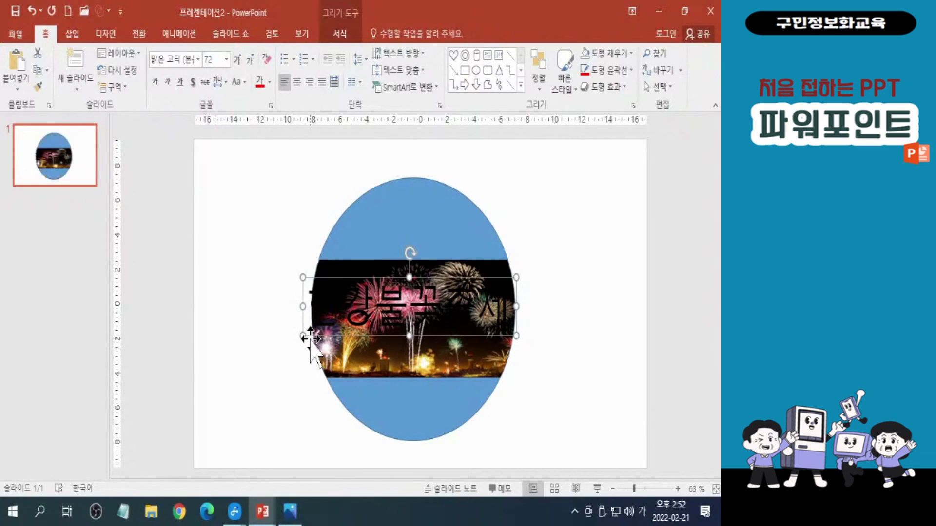
pyautogui.moveTo(311, 337); pyautogui.dragTo(315, 343)
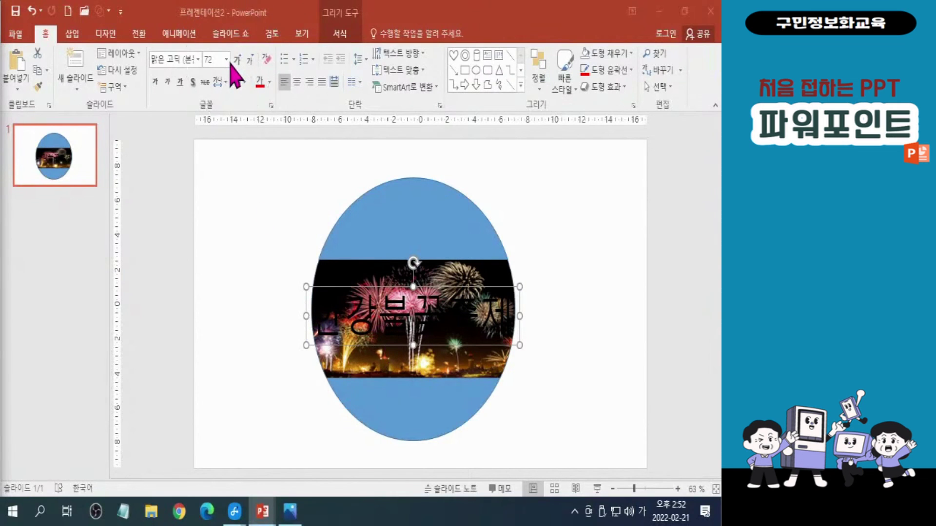
# Make the 한강불꽃축제 title white with a text shadow, and deselect it.
pyautogui.click(271, 85)
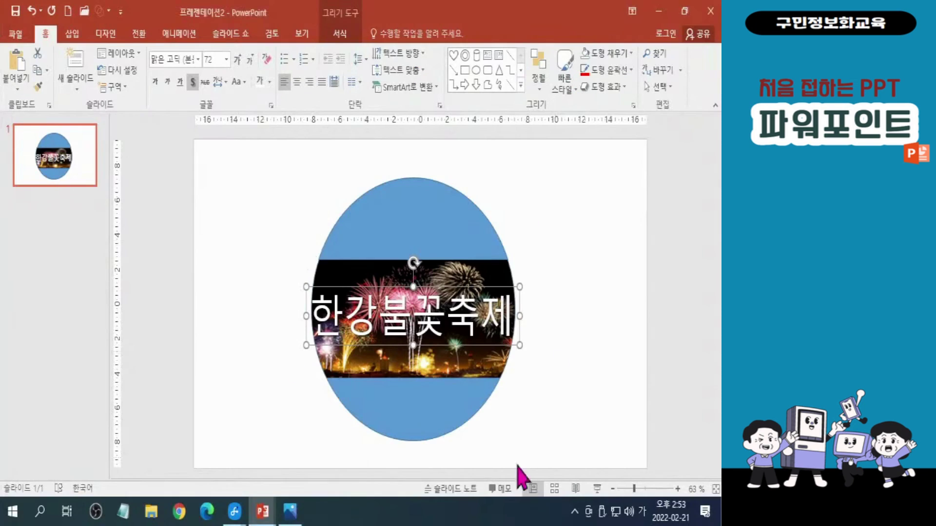
pyautogui.click(575, 360)
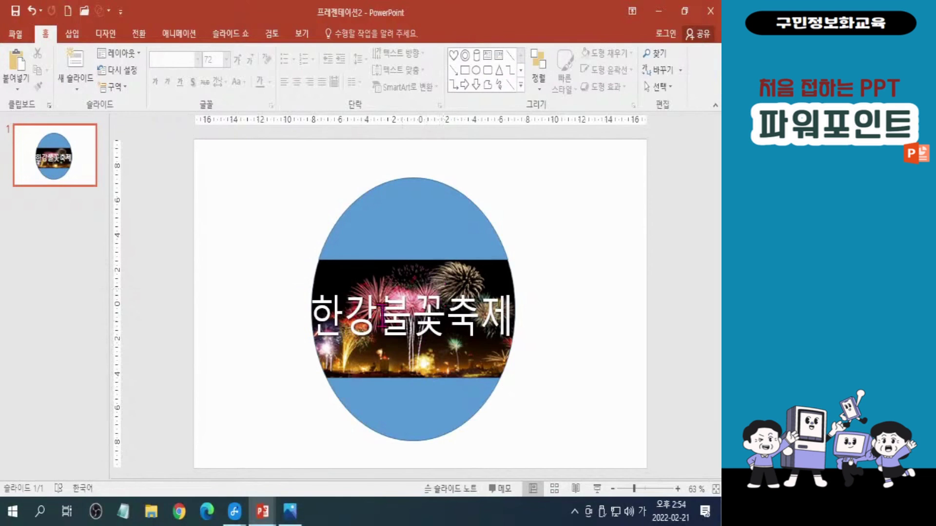
pyautogui.click(432, 312)
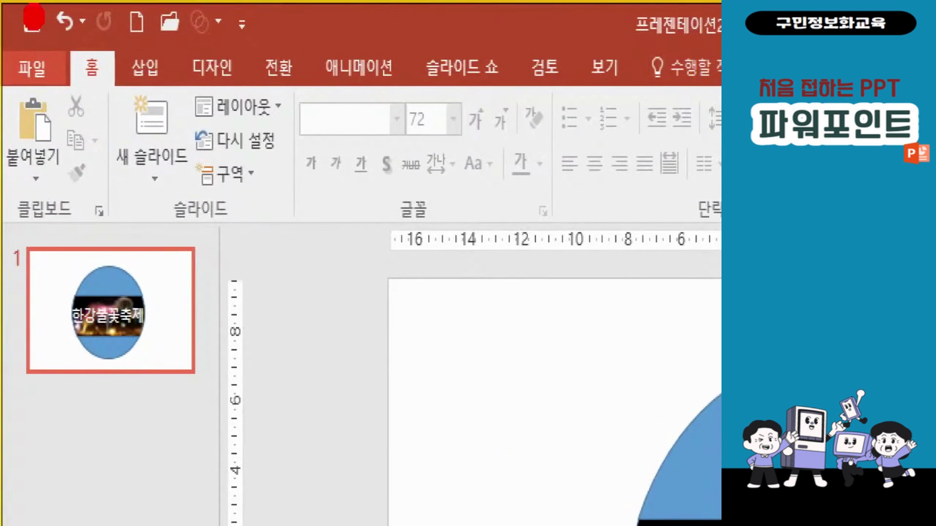
# Save the presentation as 불꽃축제 in the OA 스타트 업! 파워포인트-예제파일 folder and close it.
pyautogui.click(32, 66)
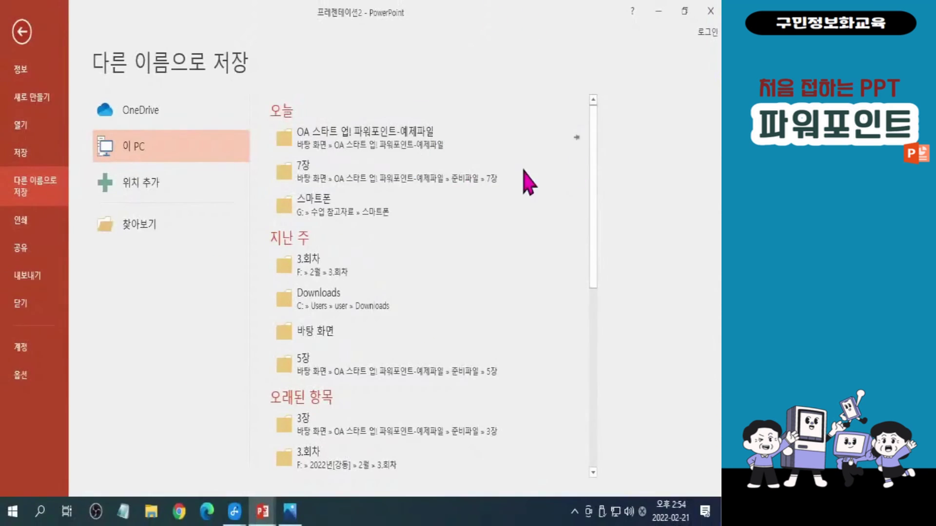
pyautogui.click(376, 151)
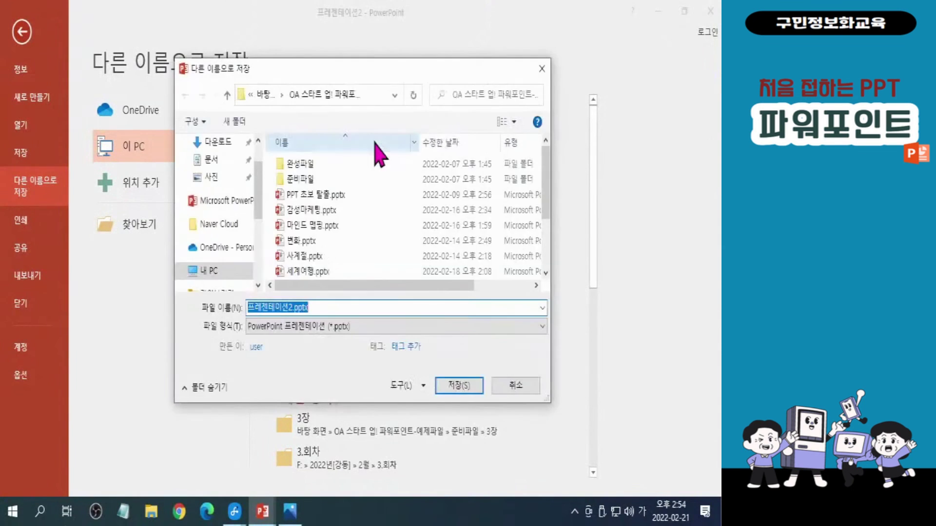
pyautogui.write('불꽃축제')
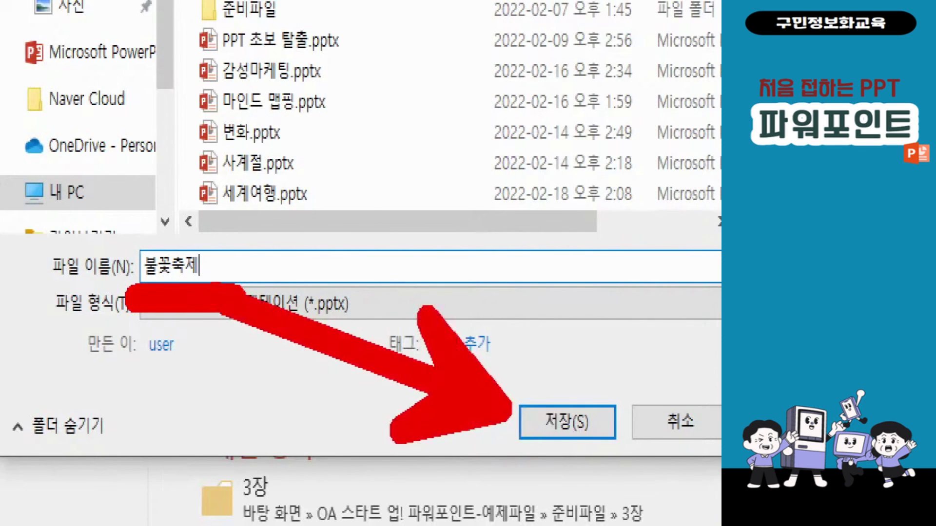
pyautogui.press('Return')
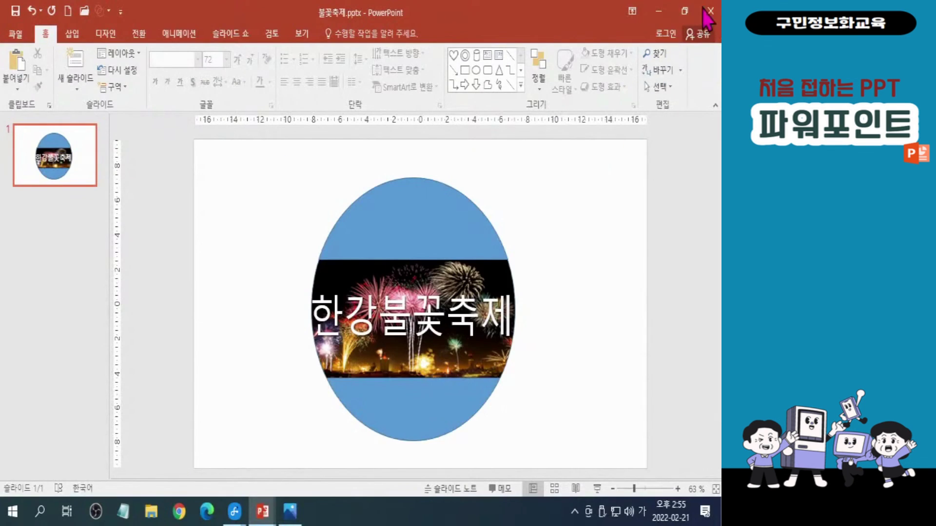
pyautogui.click(707, 18)
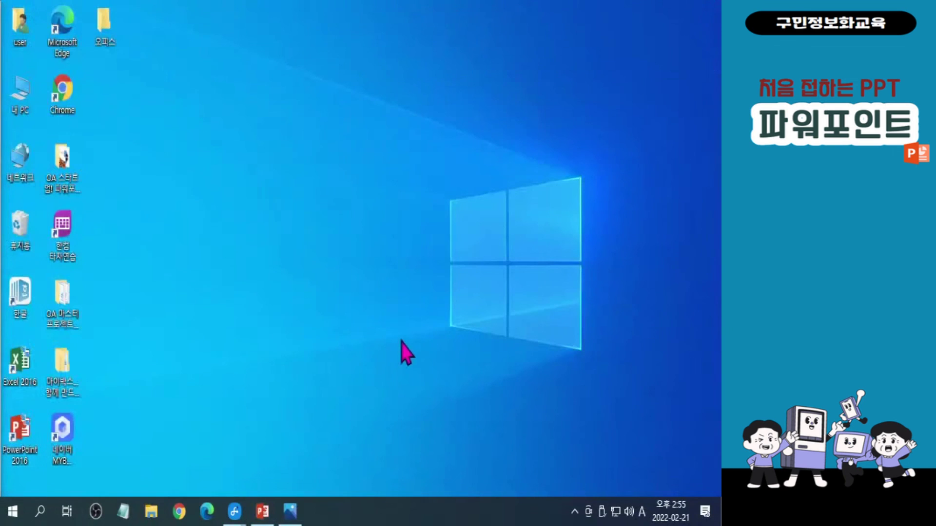